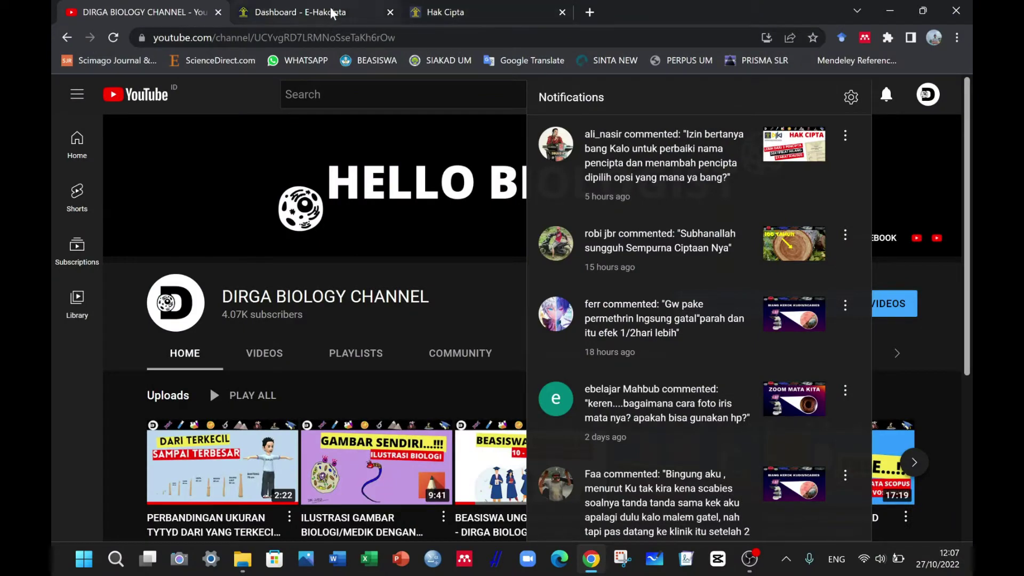
# Switch to the E-Hakcipta dashboard and open a new Pasca Hak Cipta application (Permohonan Baru).
pyautogui.click(281, 12)
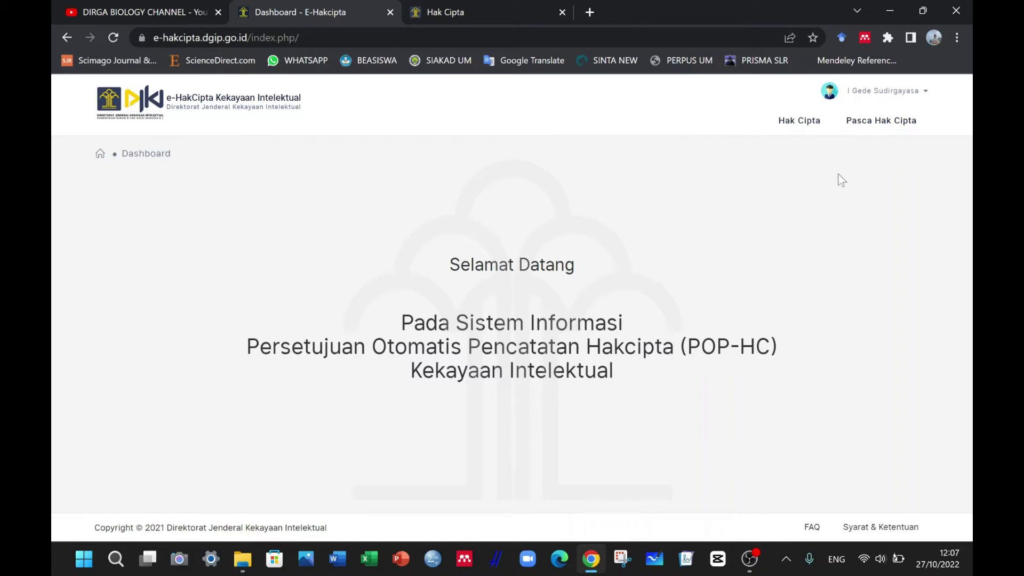
pyautogui.moveTo(897, 117)
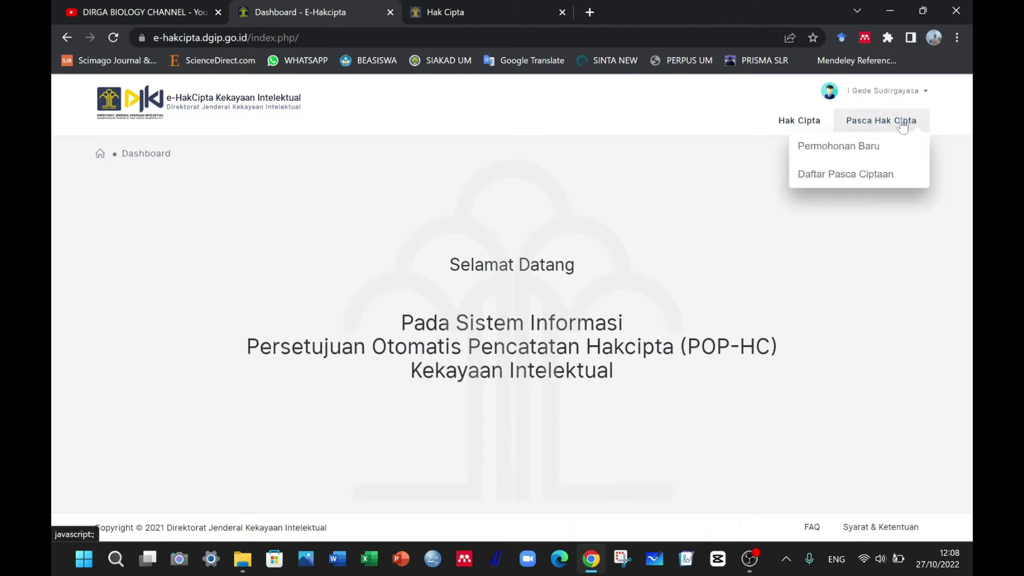
pyautogui.click(835, 151)
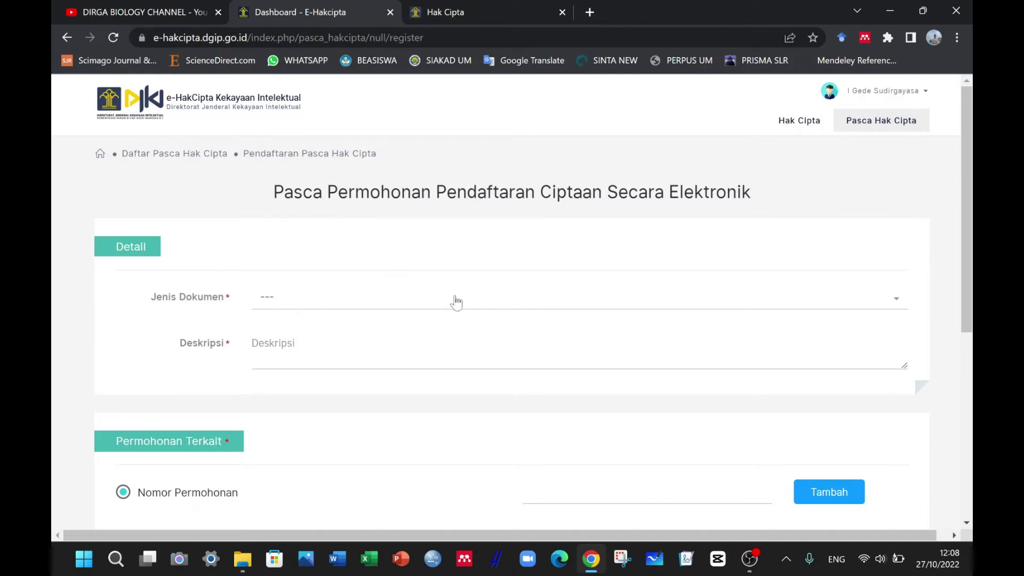
# Look through the available Jenis Dokumen options down to the end of the list.
pyautogui.click(490, 300)
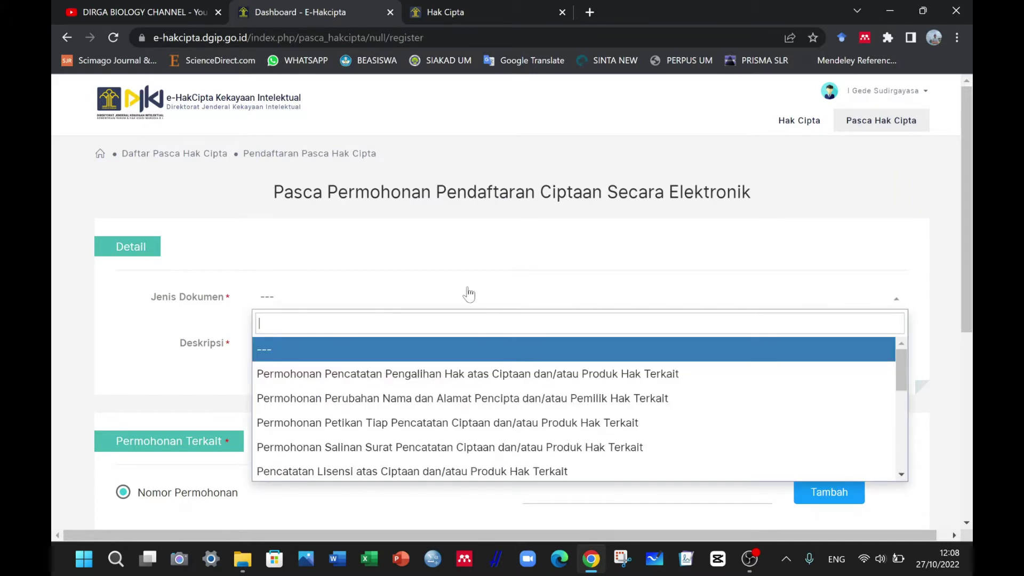
pyautogui.click(469, 294)
pyautogui.click(469, 294)
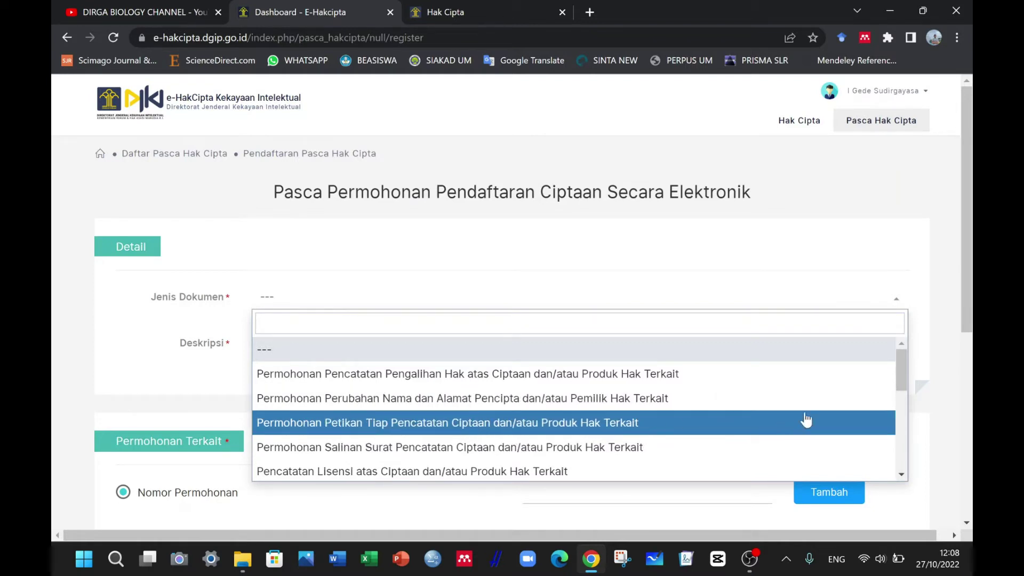
pyautogui.moveTo(900, 363); pyautogui.dragTo(901, 440)
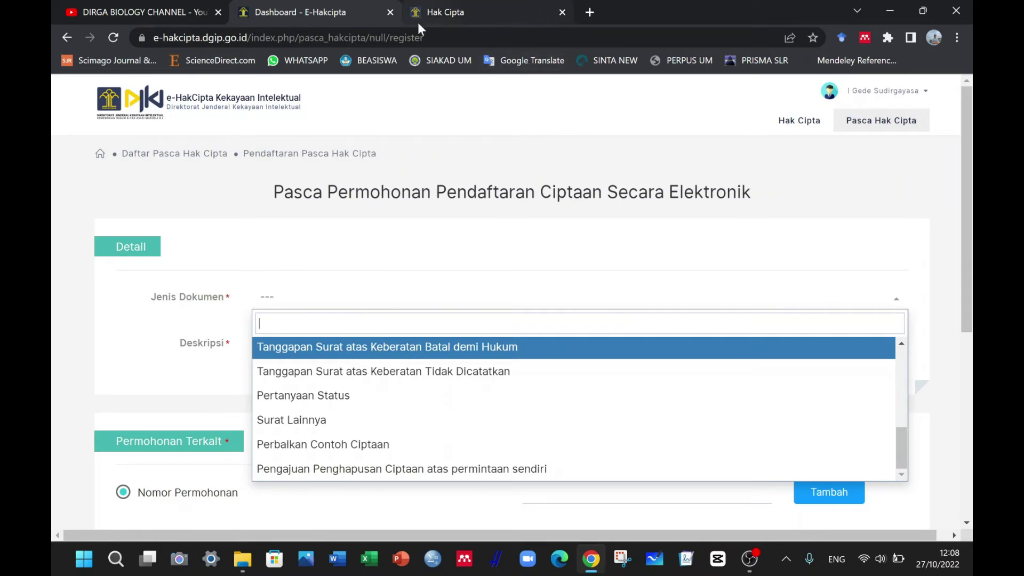
# From the DJKI Formulir dan Format Surat page, download "2. SURAT PERMOHONAN PERUBAHAN NAMA DAN ALAMAT HAK CIPTA" and open it in Word.
pyautogui.click(478, 10)
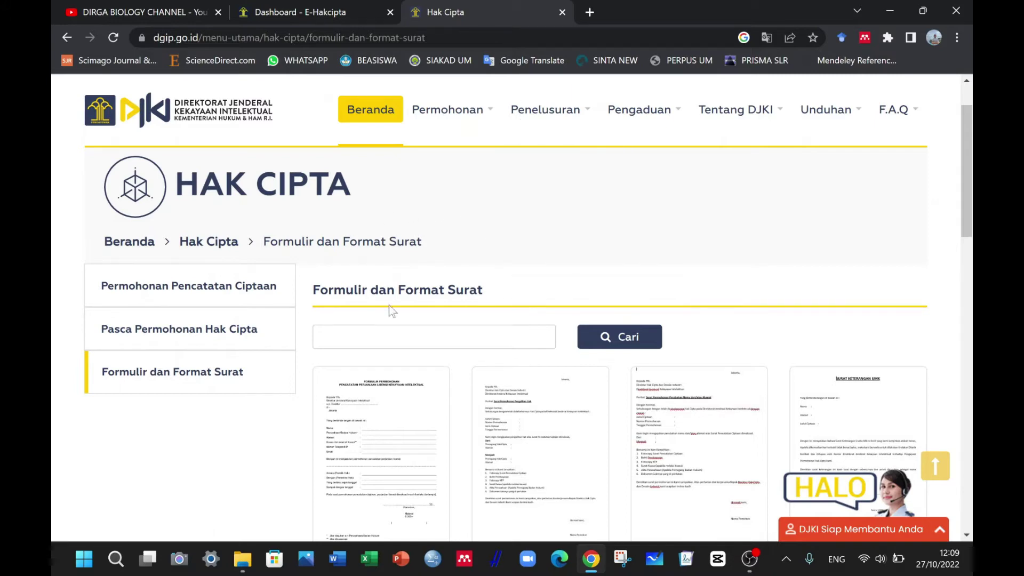
pyautogui.scroll(-1, 284, 416)
pyautogui.scroll(-1, 284, 420)
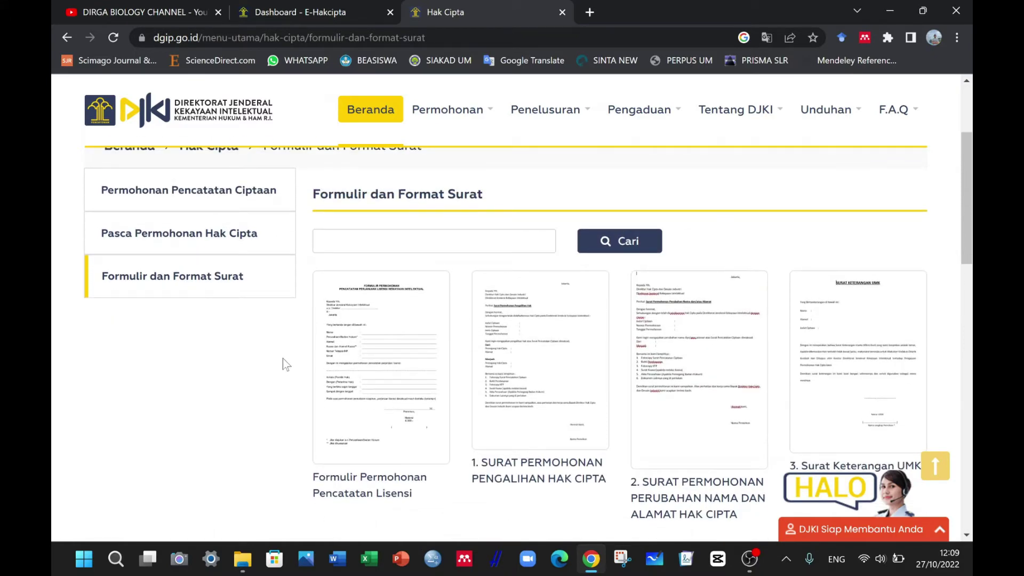
pyautogui.scroll(-1, 282, 359)
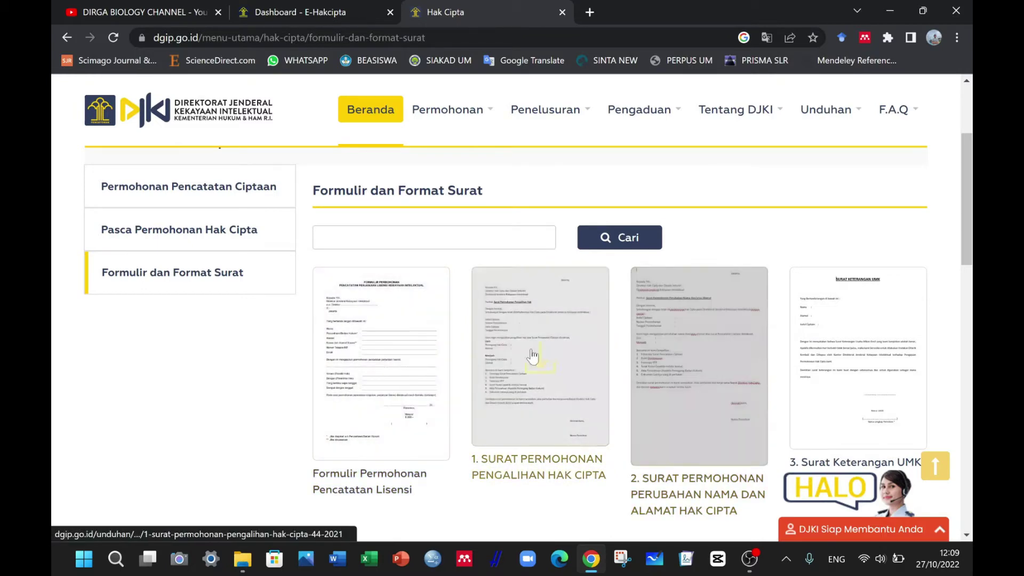
pyautogui.scroll(-1, 531, 358)
pyautogui.scroll(-1, 532, 357)
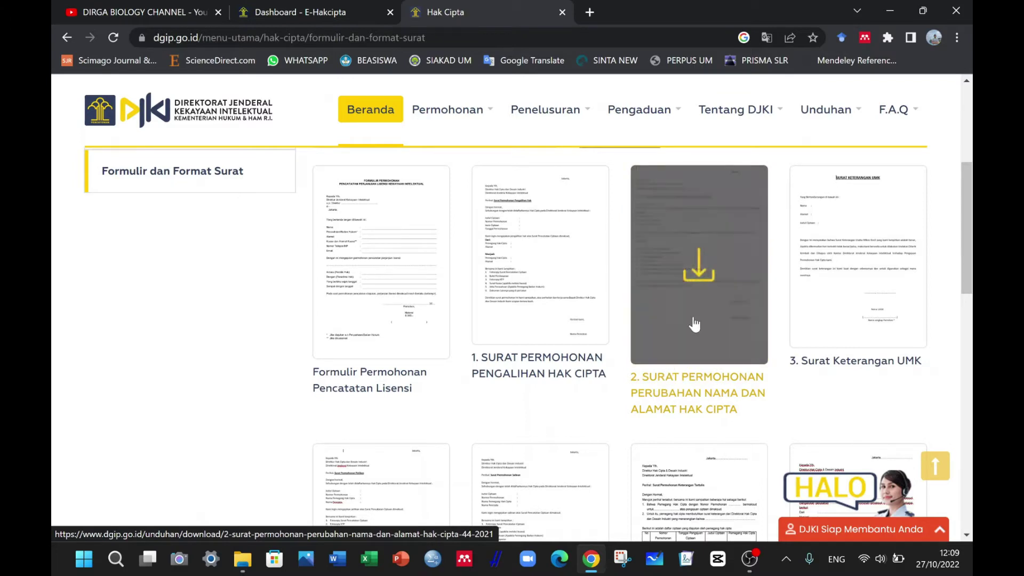
pyautogui.click(691, 249)
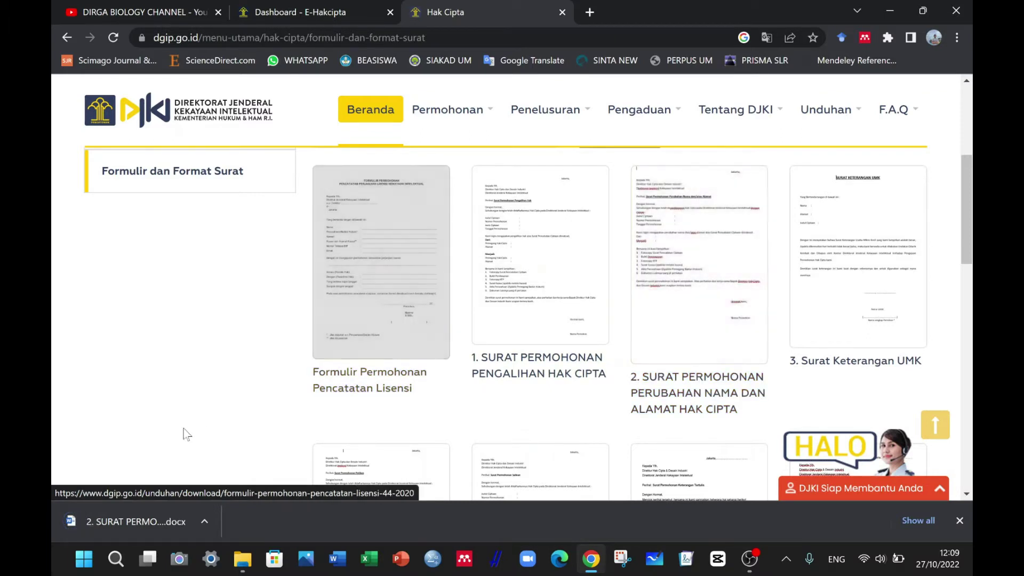
pyautogui.click(144, 521)
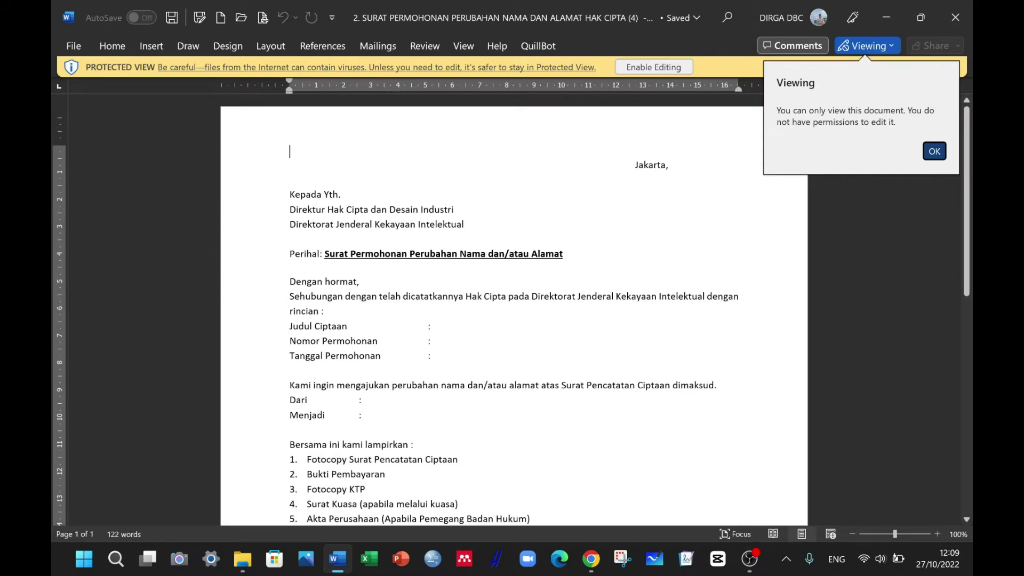
# Read through the name and address change letter template, close it and return to the browser.
pyautogui.scroll(-1, 512, 310)
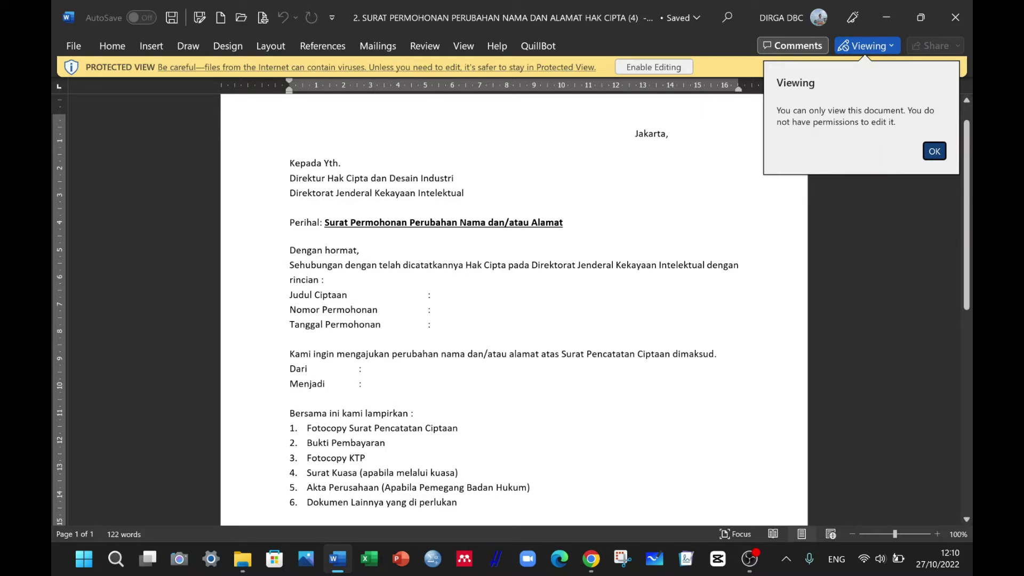
pyautogui.click(376, 373)
pyautogui.press('space')
pyautogui.scroll(-1, 513, 309)
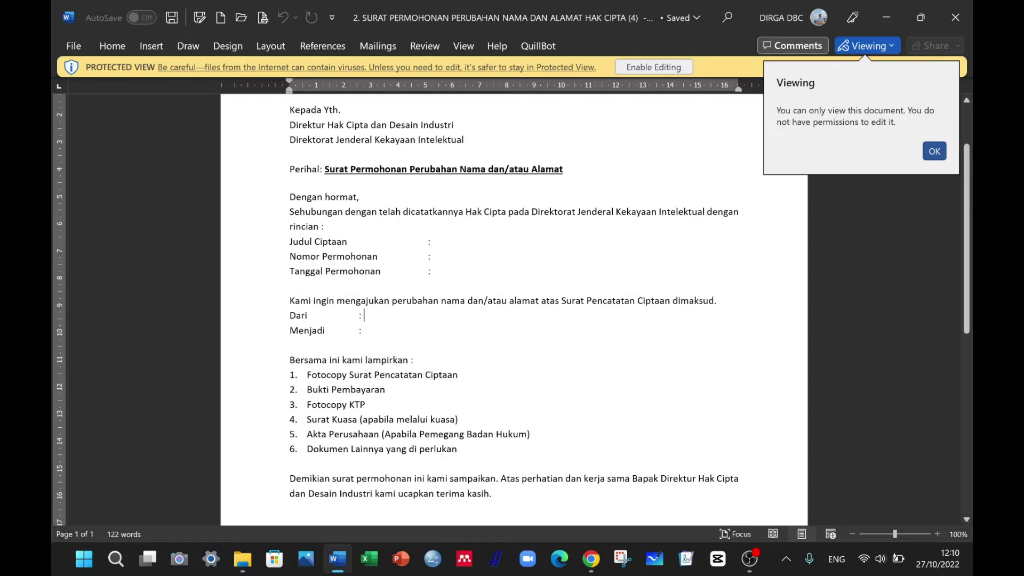
pyautogui.scroll(-5, 512, 307)
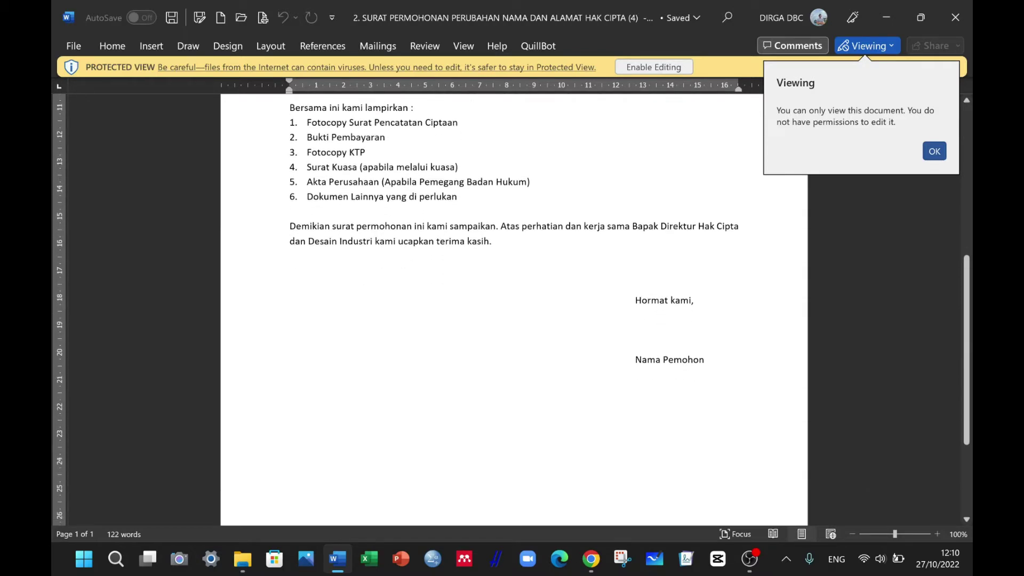
pyautogui.scroll(6, 512, 309)
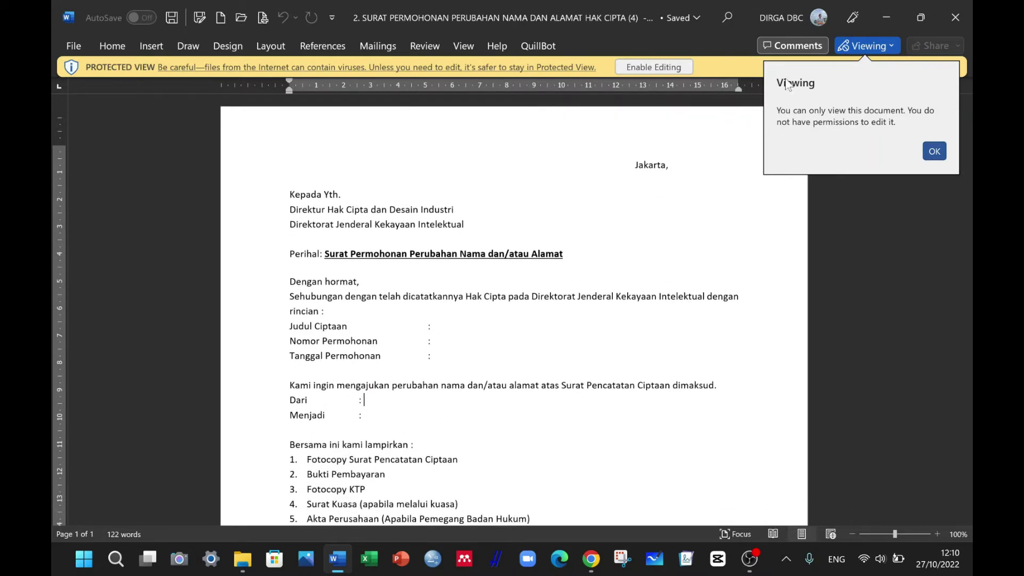
pyautogui.click(969, 27)
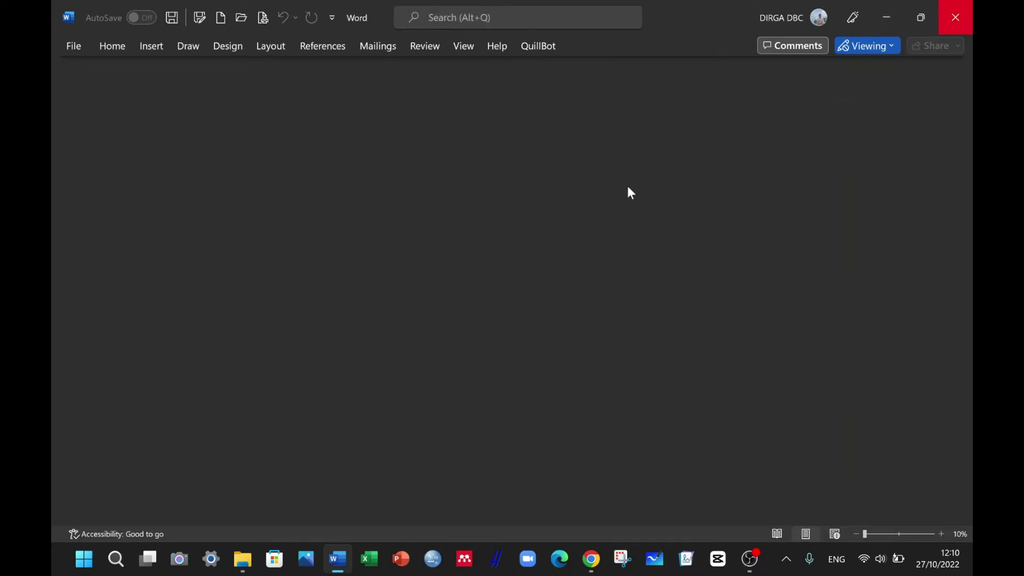
pyautogui.click(591, 558)
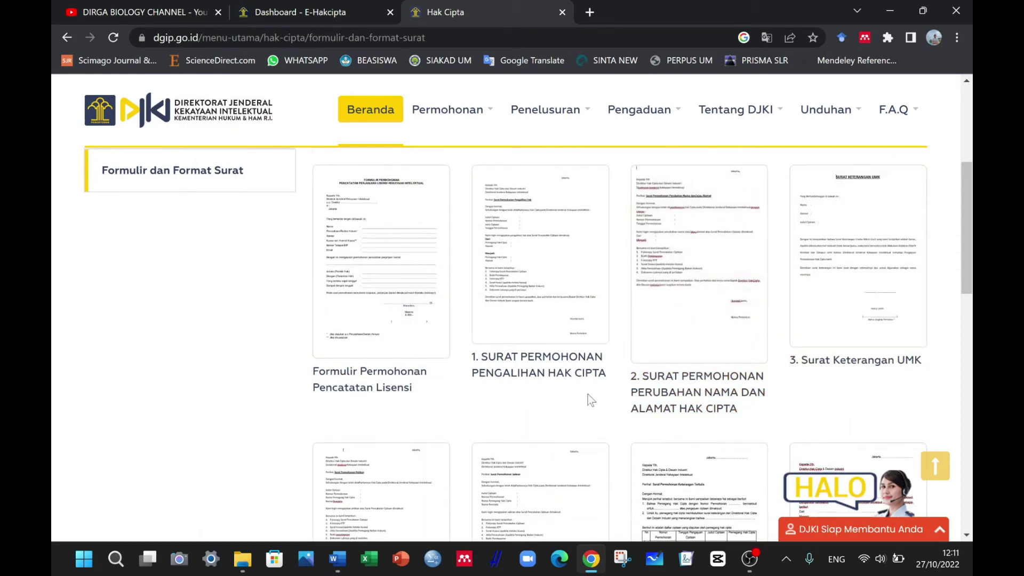
# Review the remaining letter templates on the Formulir dan Format Surat page.
pyautogui.scroll(-4, 589, 400)
pyautogui.scroll(-3, 589, 400)
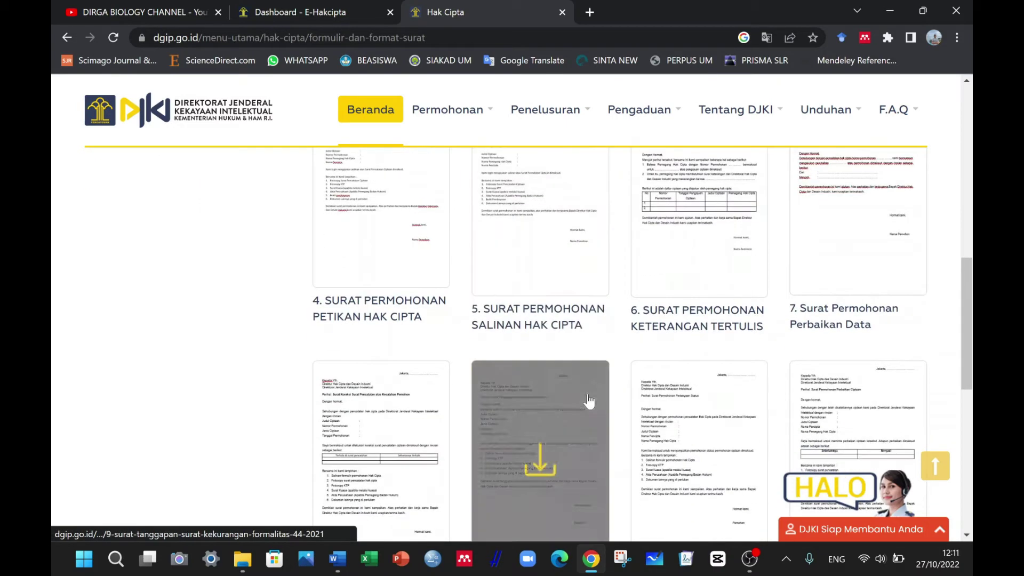
pyautogui.scroll(-1, 631, 339)
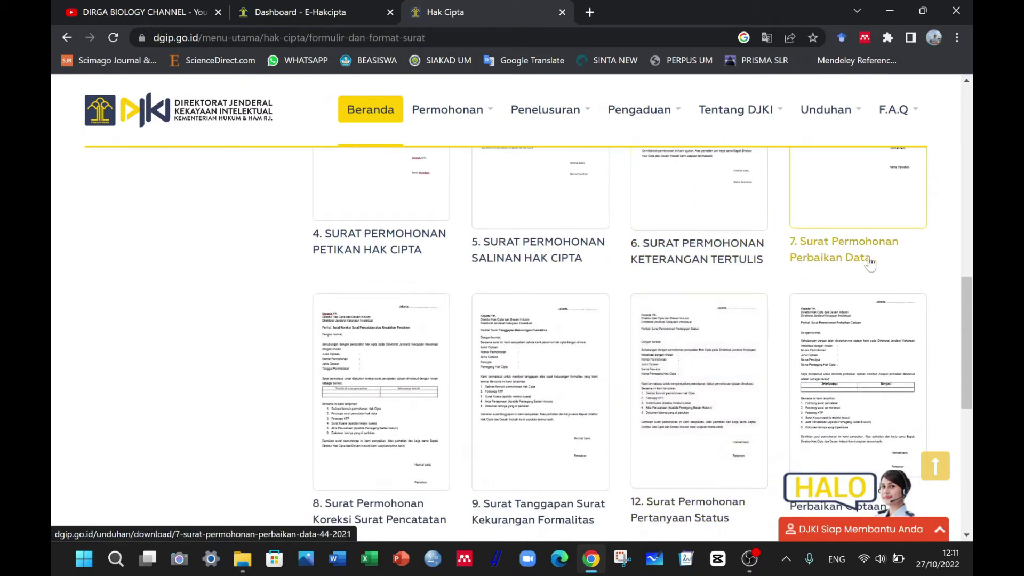
pyautogui.scroll(-1, 551, 283)
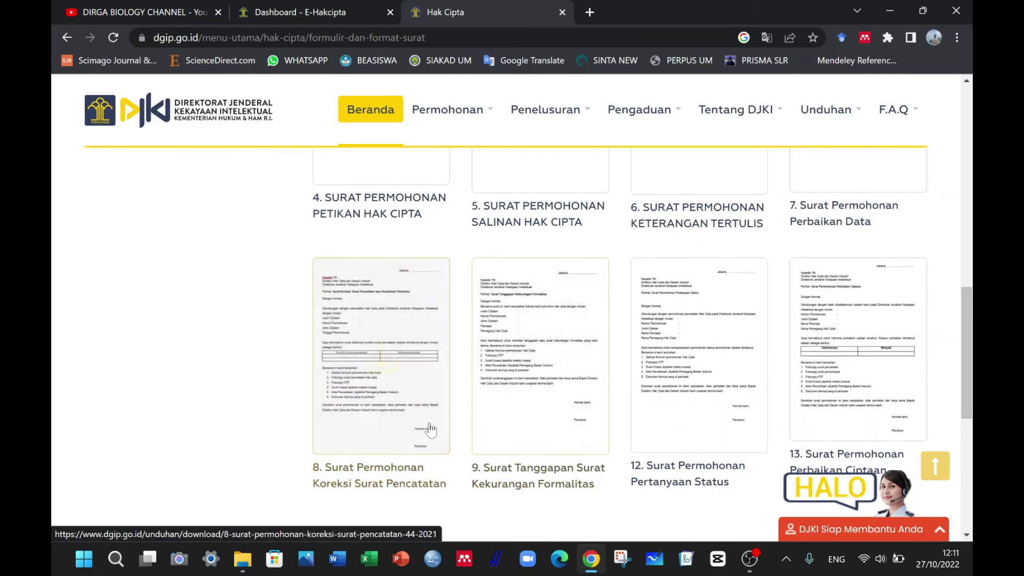
pyautogui.scroll(-3, 530, 432)
pyautogui.scroll(2, 528, 427)
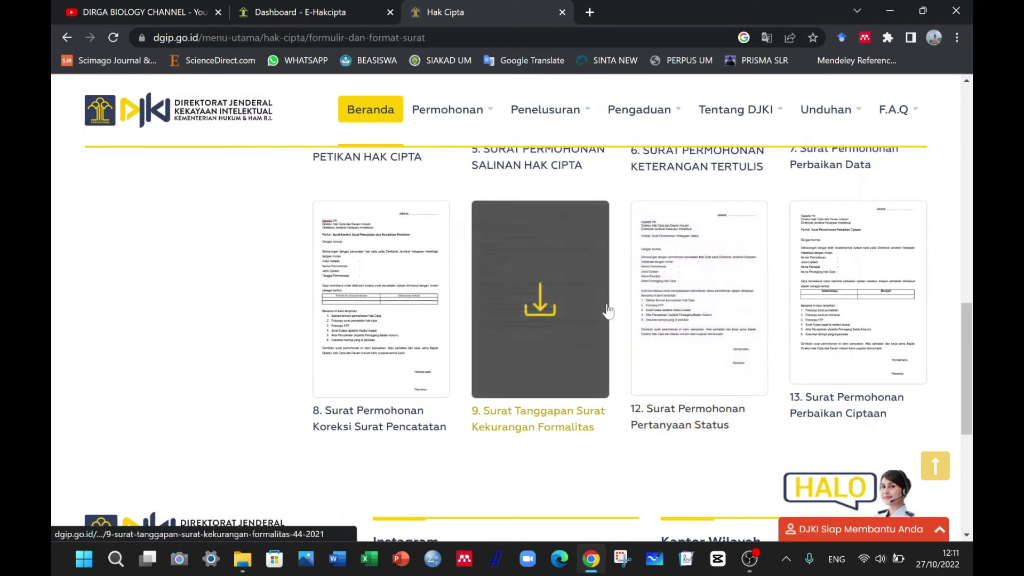
pyautogui.scroll(1, 607, 309)
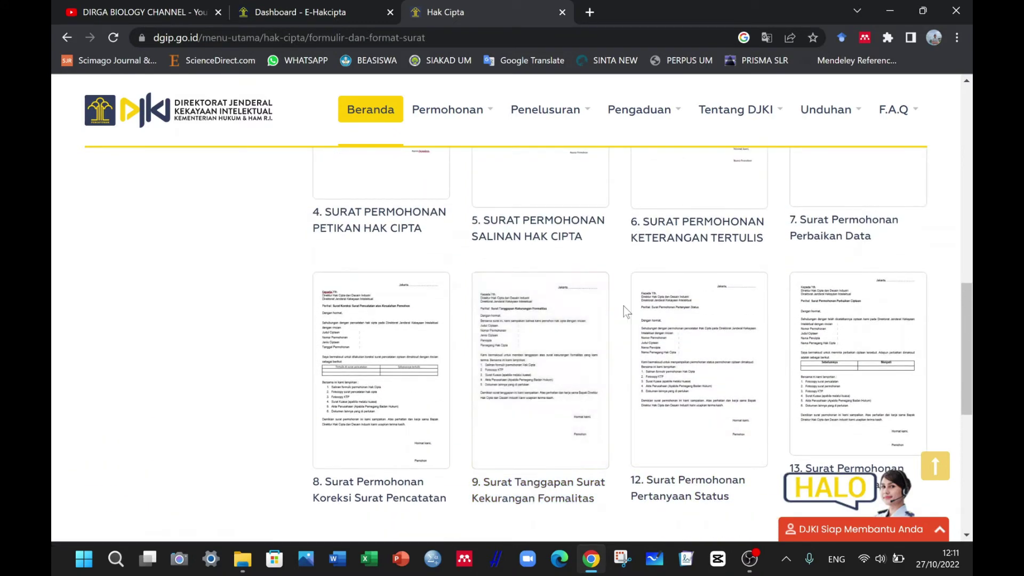
pyautogui.scroll(8, 623, 306)
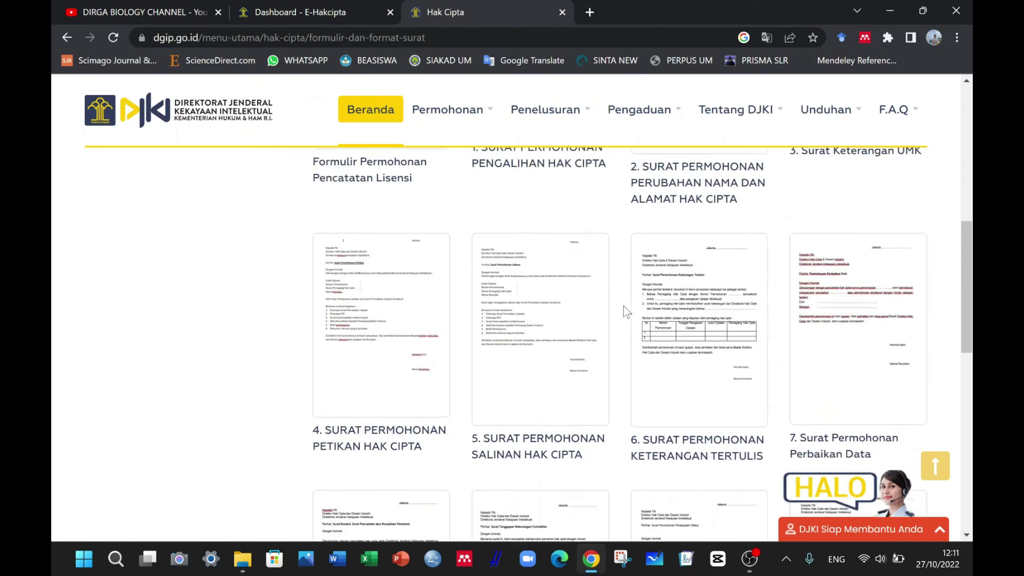
pyautogui.scroll(4, 623, 306)
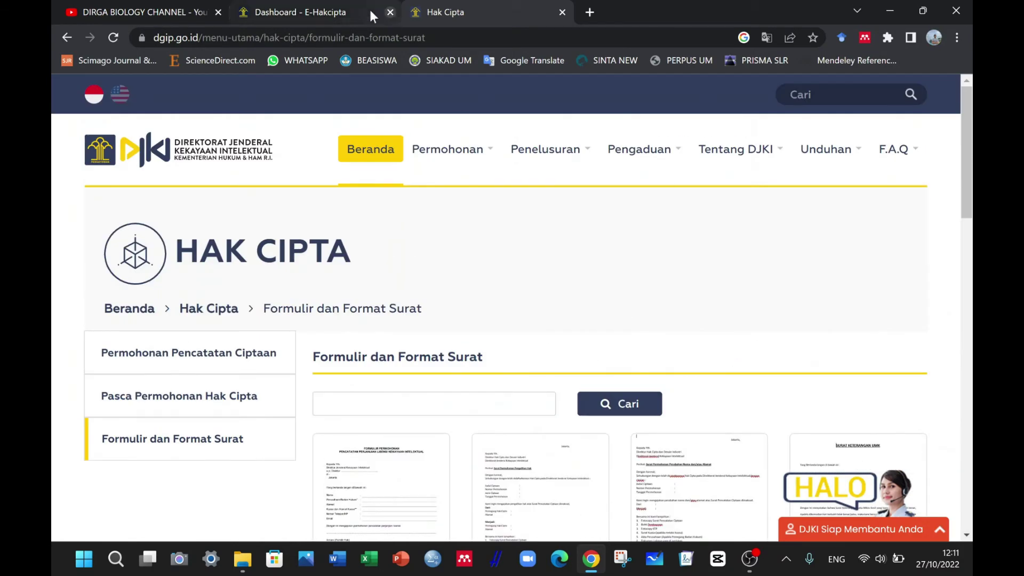
# In the E-Hakcipta form, choose Permohonan Perubahan Nama dan Alamat Pencipta dan/atau Pemilik Hak Terkait as document type and enter the description "Permohonan perubahan nama dan alamat".
pyautogui.click(319, 11)
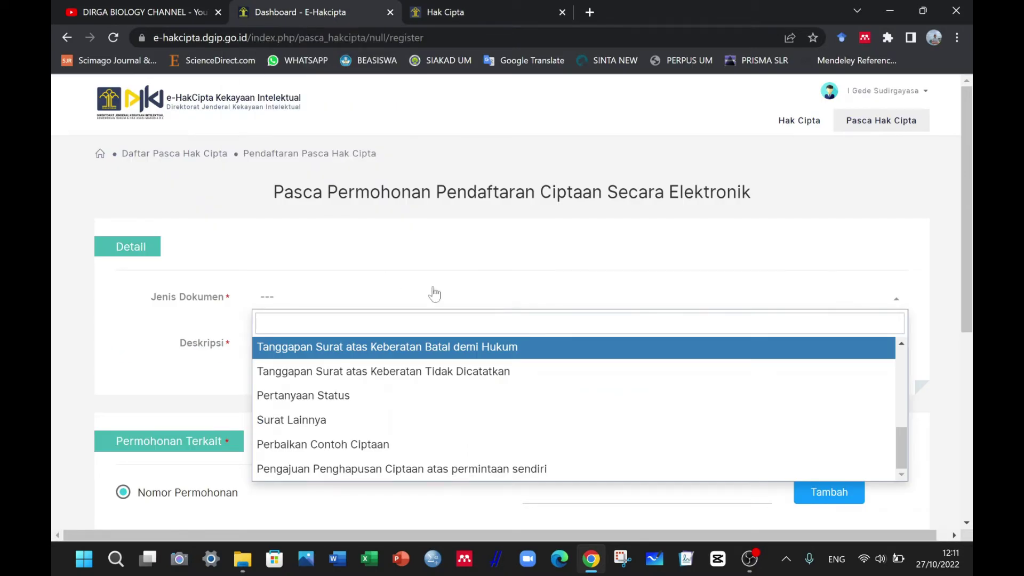
pyautogui.click(519, 297)
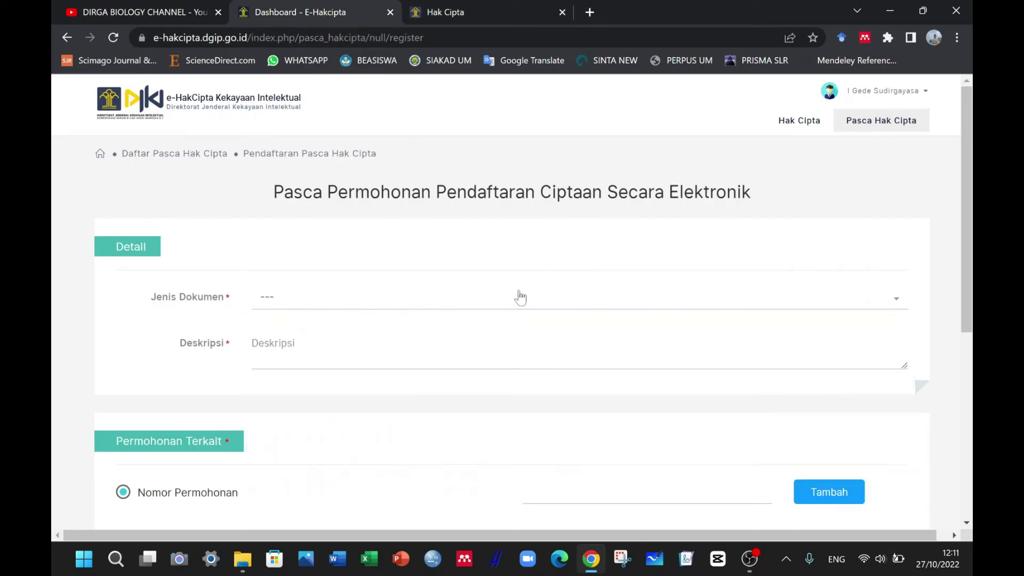
pyautogui.click(440, 298)
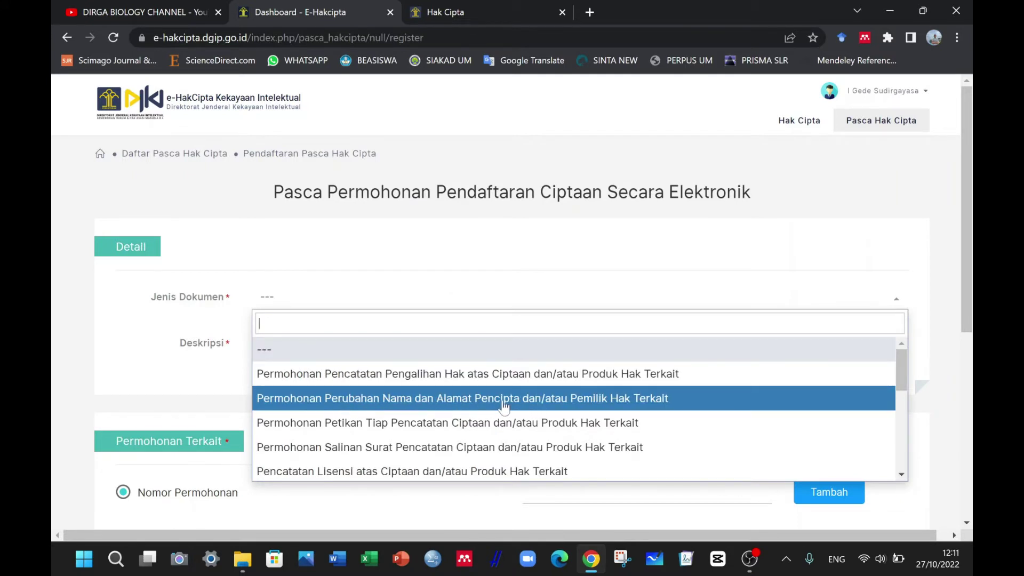
pyautogui.click(468, 398)
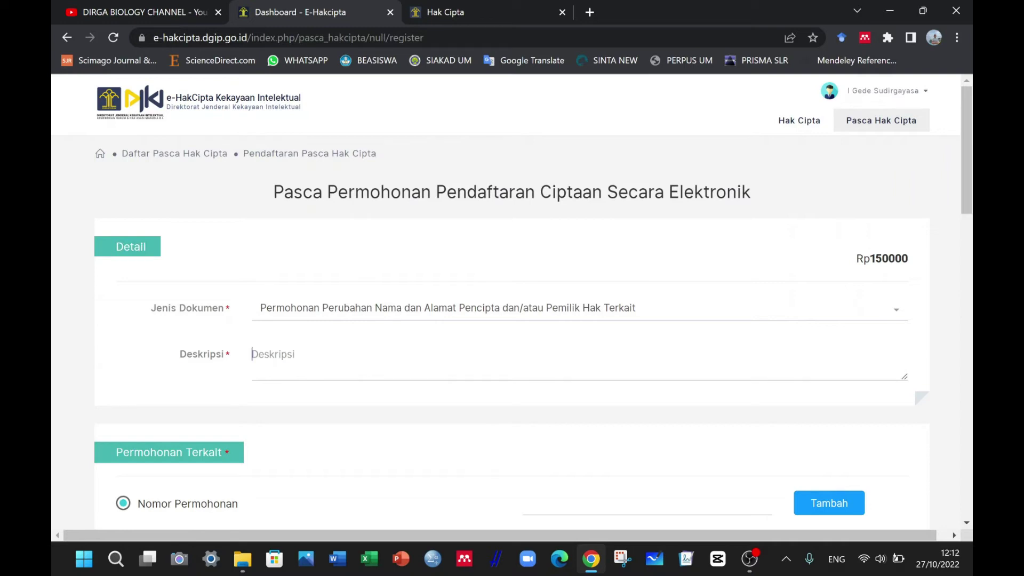
pyautogui.write('Permohonan perubaha')
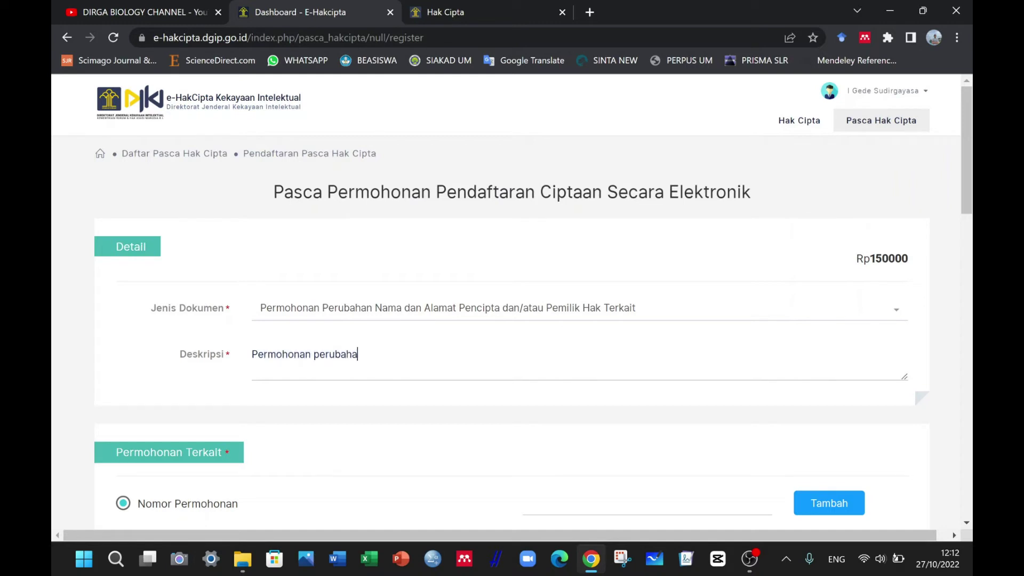
pyautogui.write('n nama dan alamat')
# Check the Permohonan Terkait section and open the Hak Cipta list (Daftar Ciptaan) in a new browser tab.
pyautogui.scroll(-1, 435, 310)
pyautogui.scroll(-1, 503, 352)
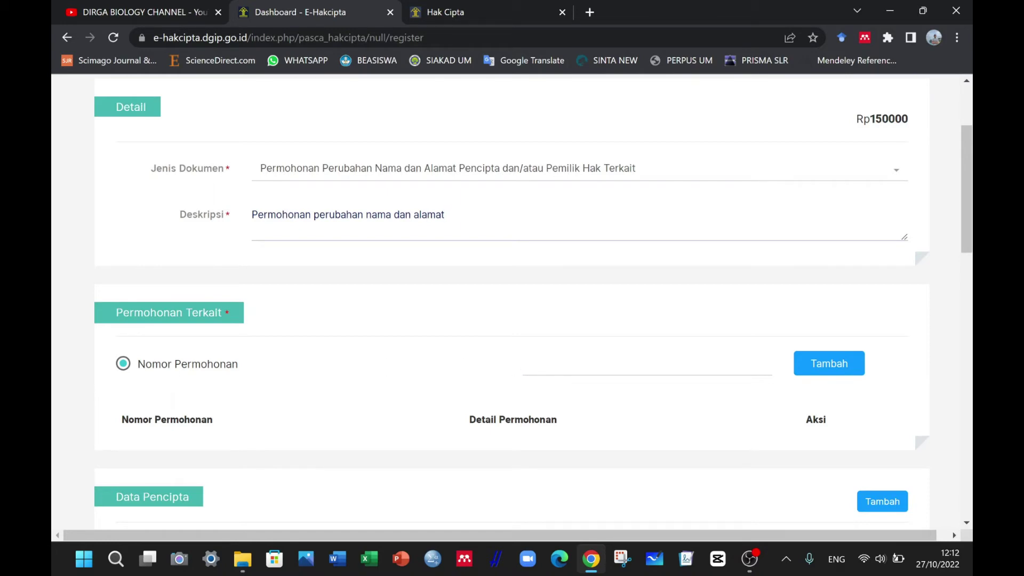
pyautogui.scroll(3, 546, 369)
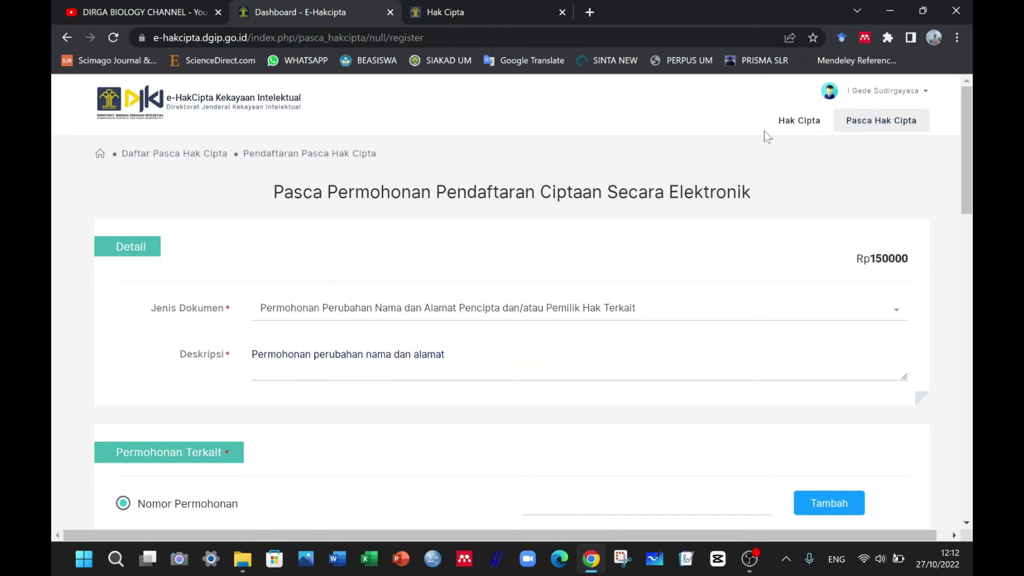
pyautogui.moveTo(800, 125)
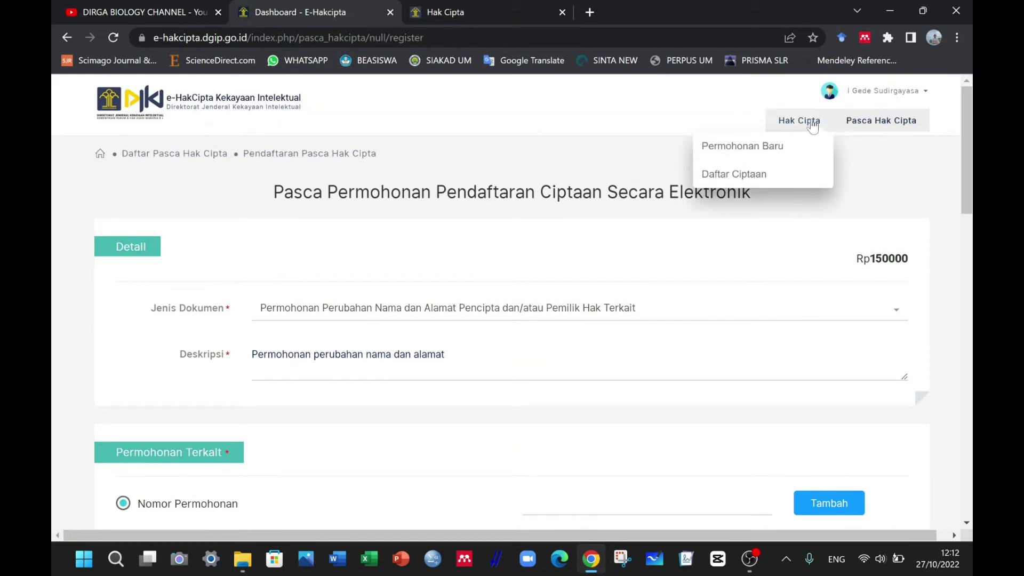
pyautogui.rightClick(783, 175)
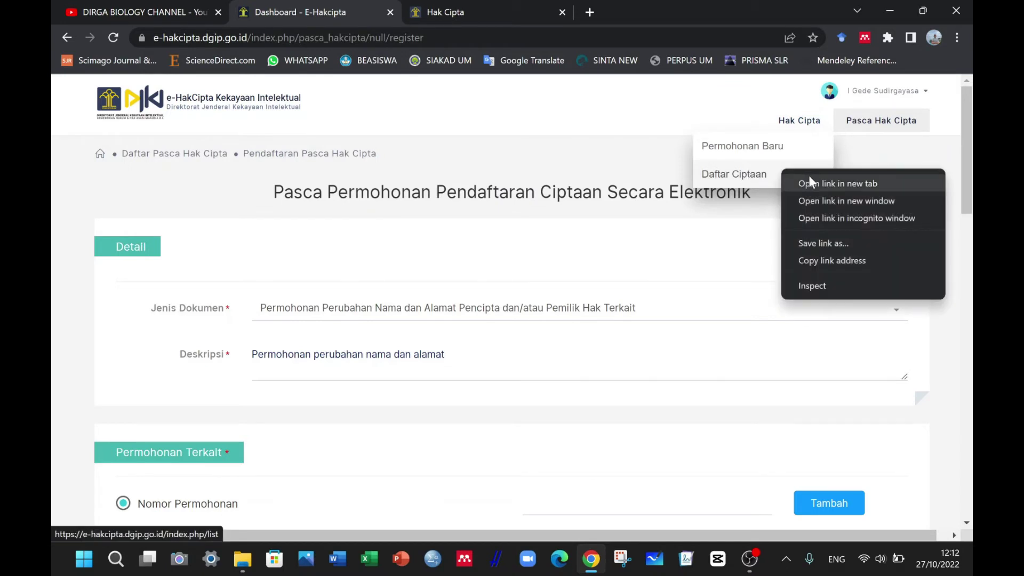
pyautogui.click(844, 184)
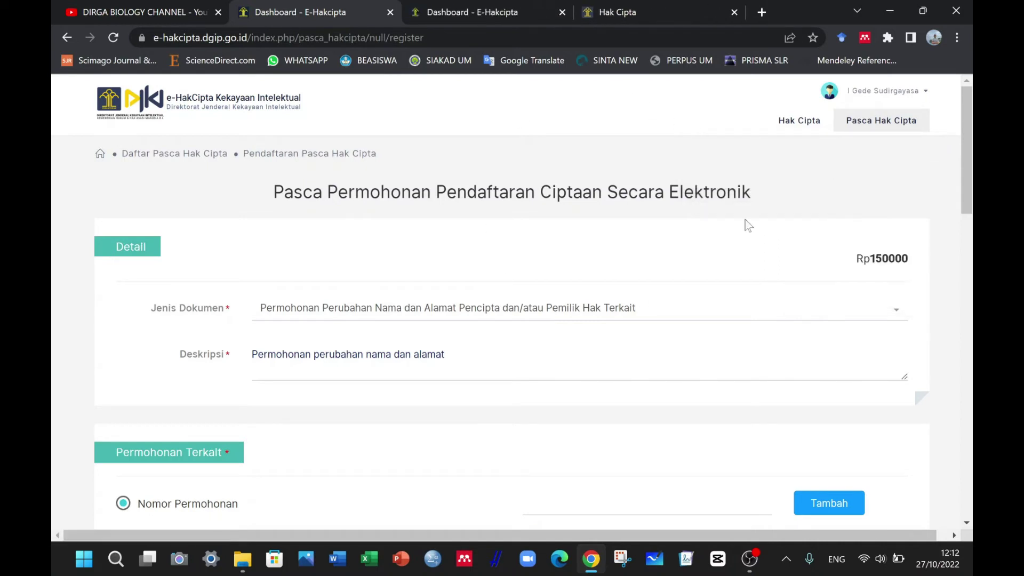
# Copy the application number of HUKUM MENDEL DAN PENYIMPANGAN SEMU HUKUM MENDEL from the Daftar Ciptaan list.
pyautogui.click(471, 11)
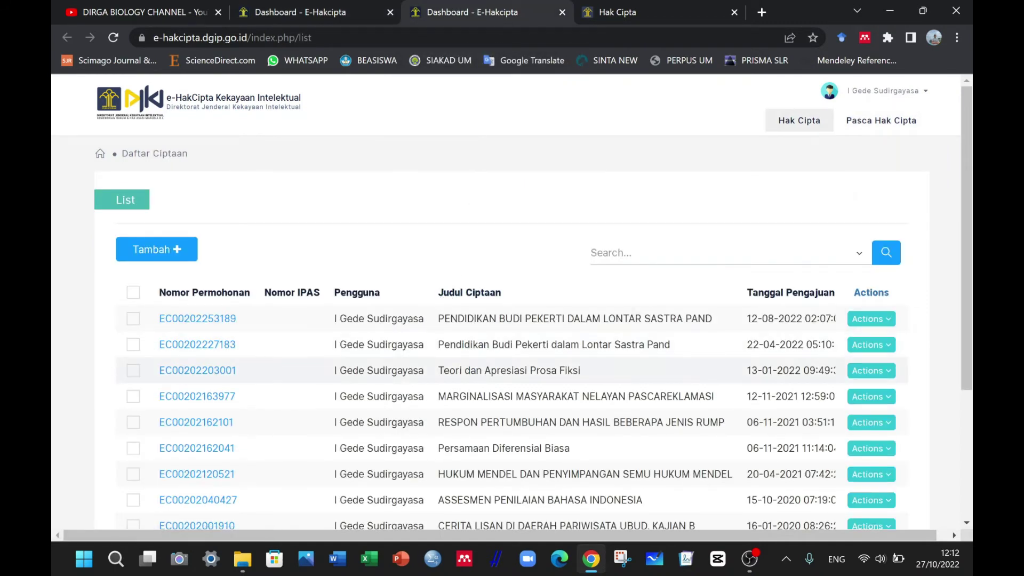
pyautogui.scroll(-1, 314, 334)
pyautogui.scroll(-1, 373, 365)
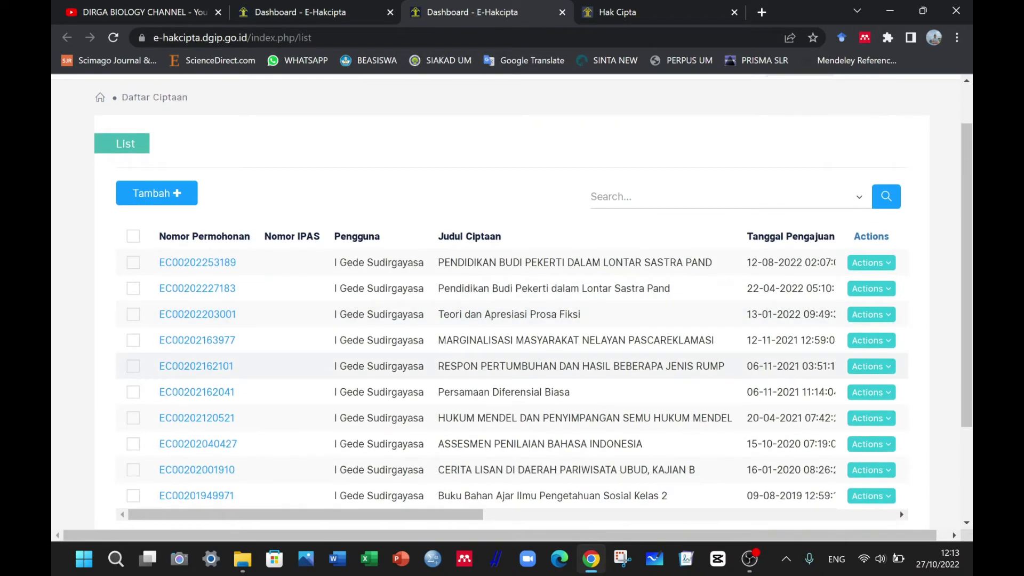
pyautogui.scroll(-1, 372, 375)
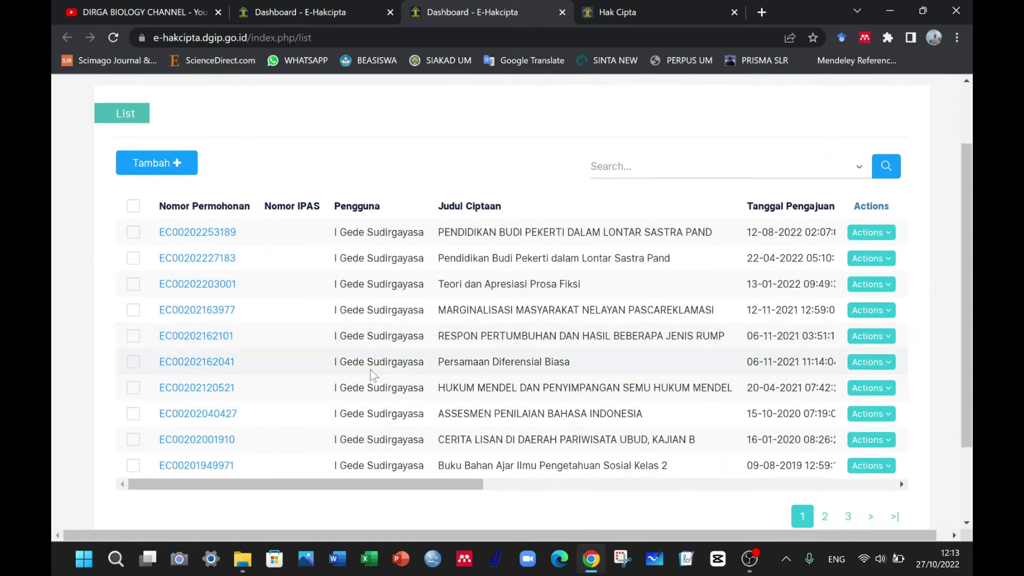
pyautogui.scroll(-1, 370, 375)
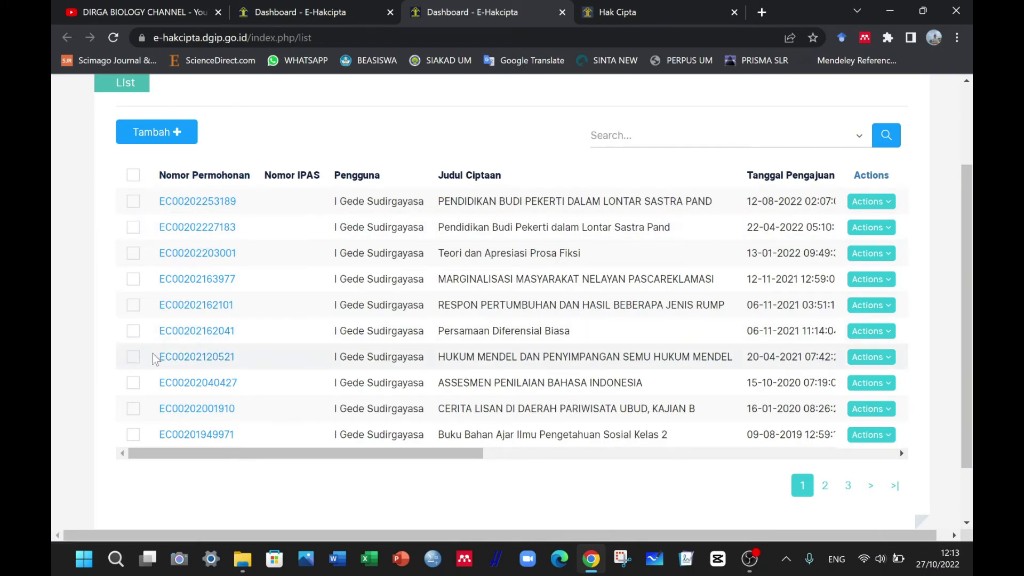
pyautogui.moveTo(158, 356); pyautogui.dragTo(235, 357)
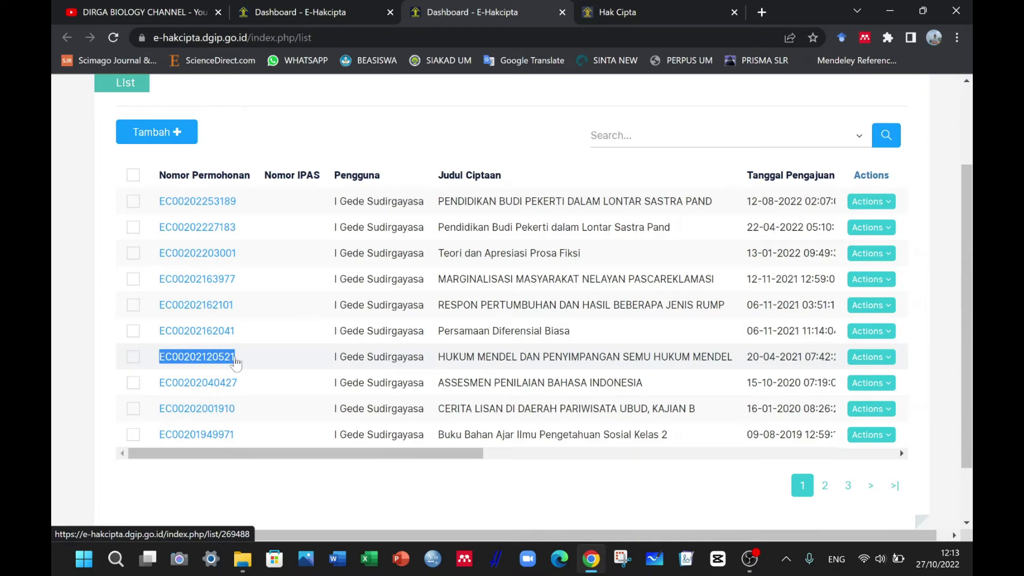
pyautogui.rightClick(214, 358)
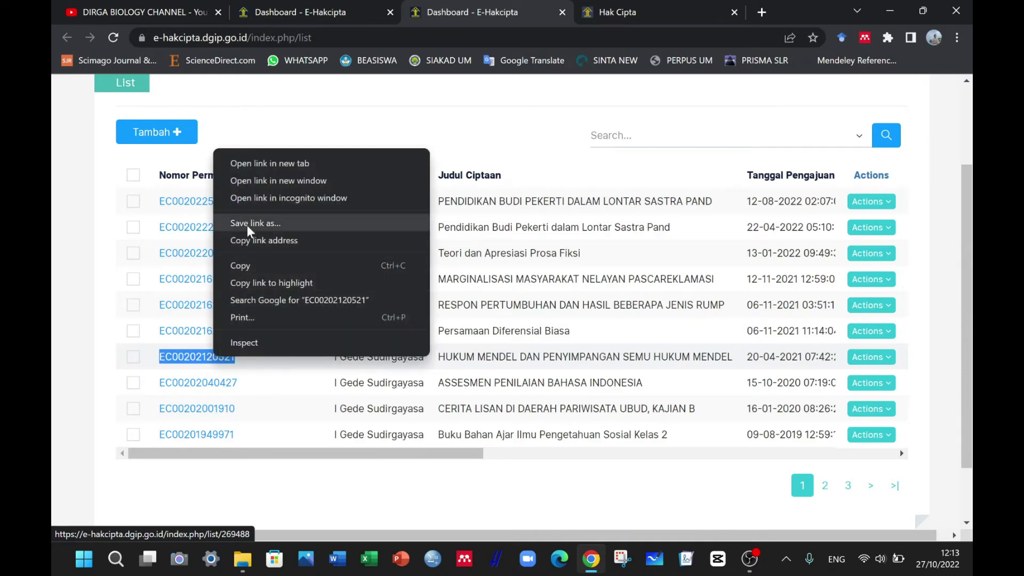
pyautogui.click(262, 265)
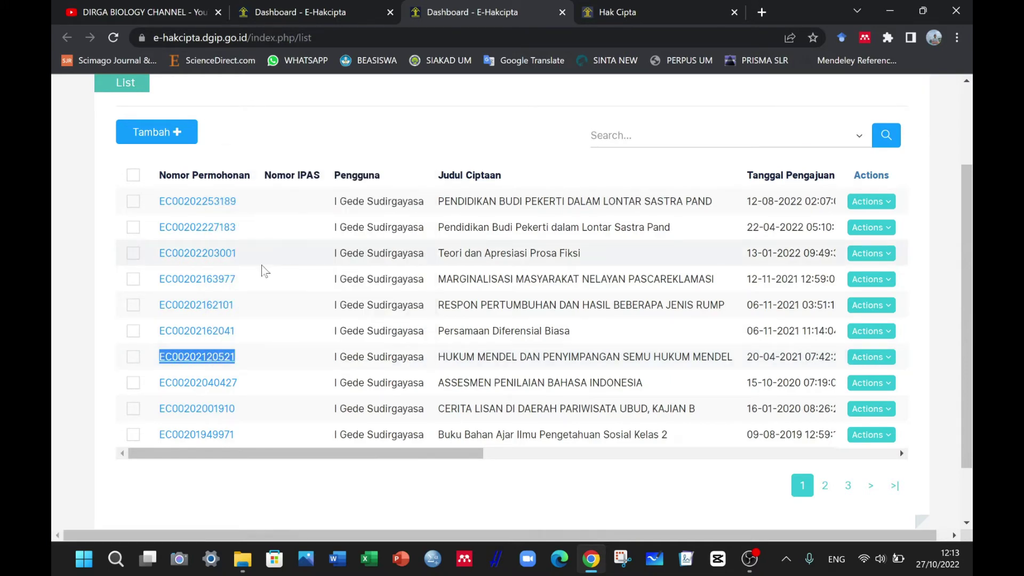
# Paste the copied application number into the Nomor Permohonan field under Permohonan Terkait in the post-registration form.
pyautogui.click(316, 8)
pyautogui.scroll(-2, 586, 446)
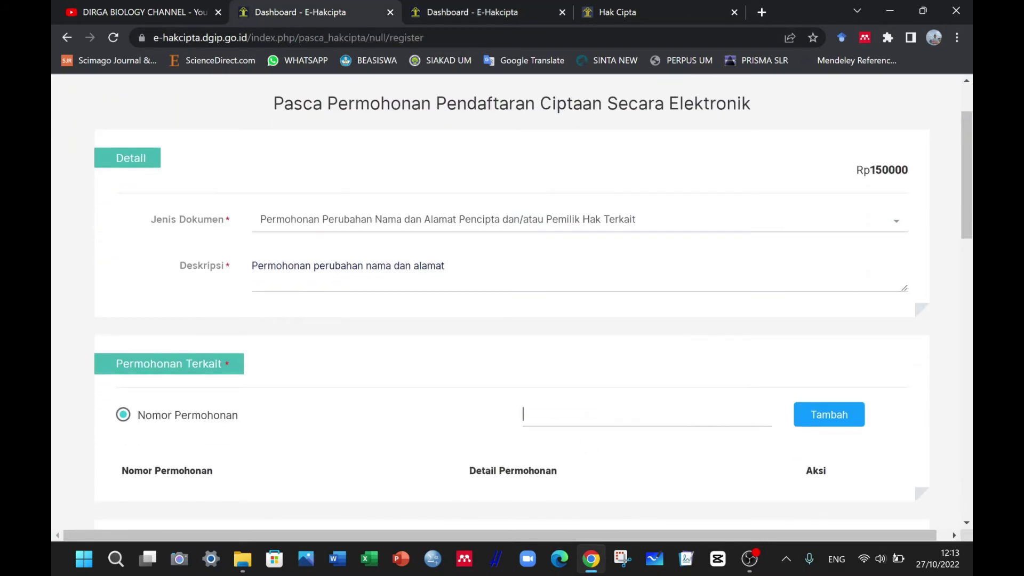
pyautogui.hotkey('ctrl', 'v')
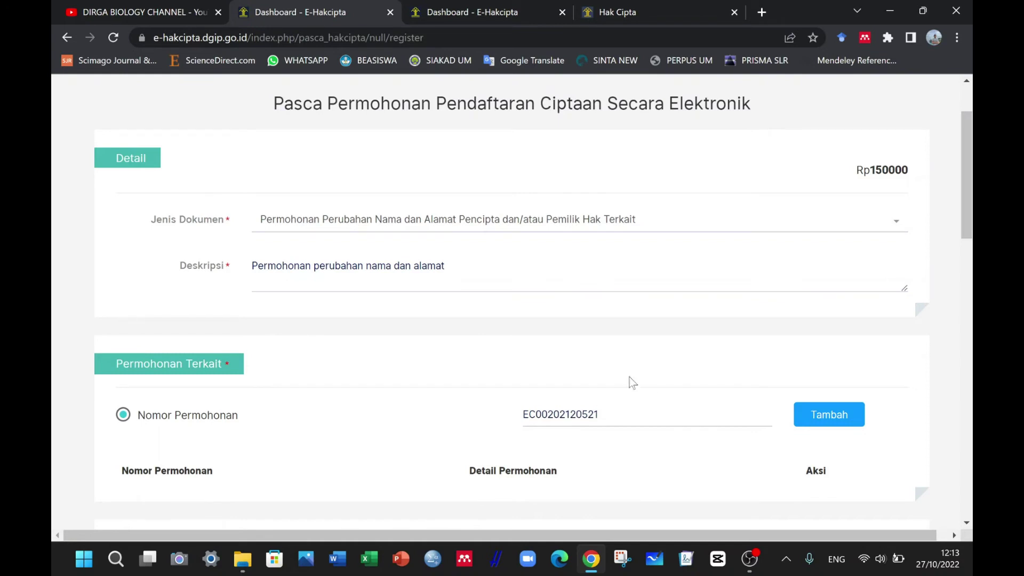
# Review the form's Data Pencipta, Data Pemegang Hak Cipta, Data Kuasa and Lampiran sections.
pyautogui.scroll(-1, 555, 354)
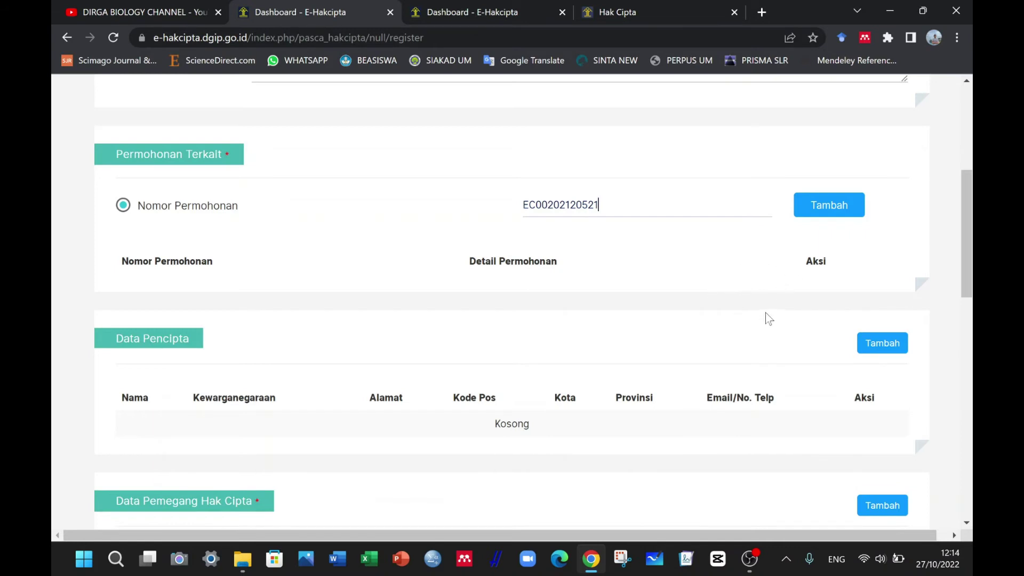
pyautogui.scroll(-1, 699, 293)
pyautogui.scroll(-2, 699, 293)
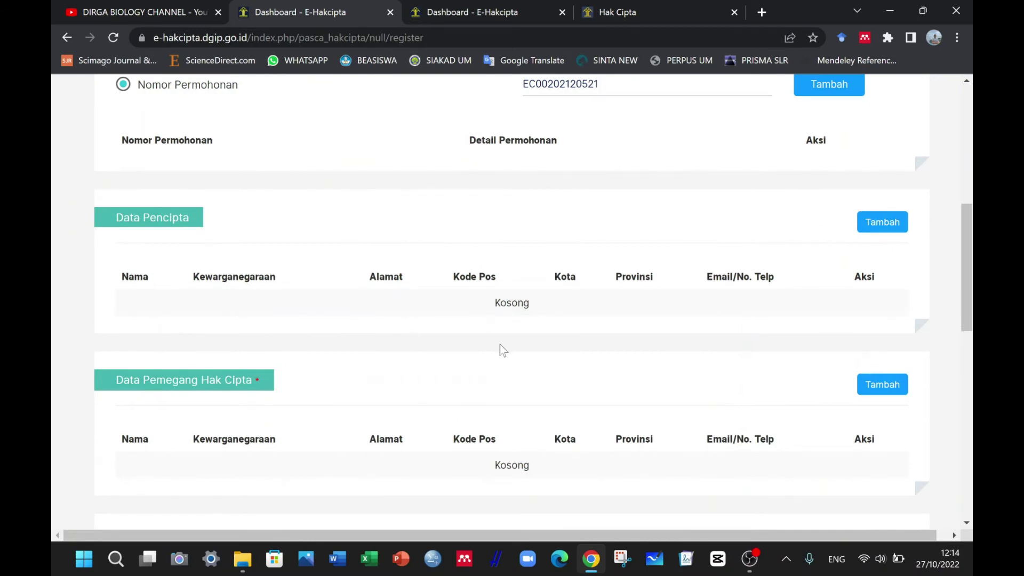
pyautogui.scroll(-4, 544, 398)
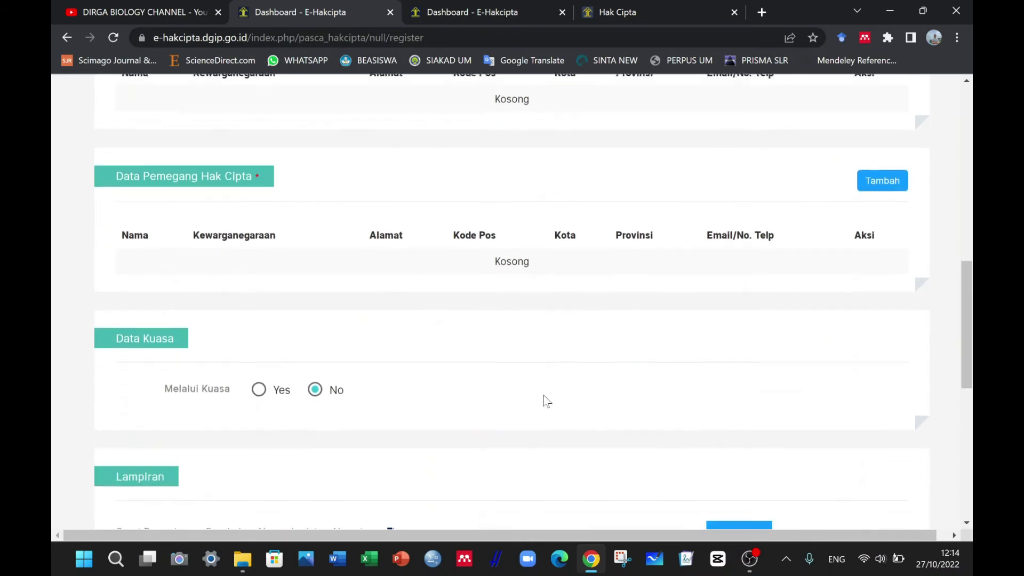
pyautogui.scroll(-1, 544, 399)
pyautogui.scroll(-2, 614, 373)
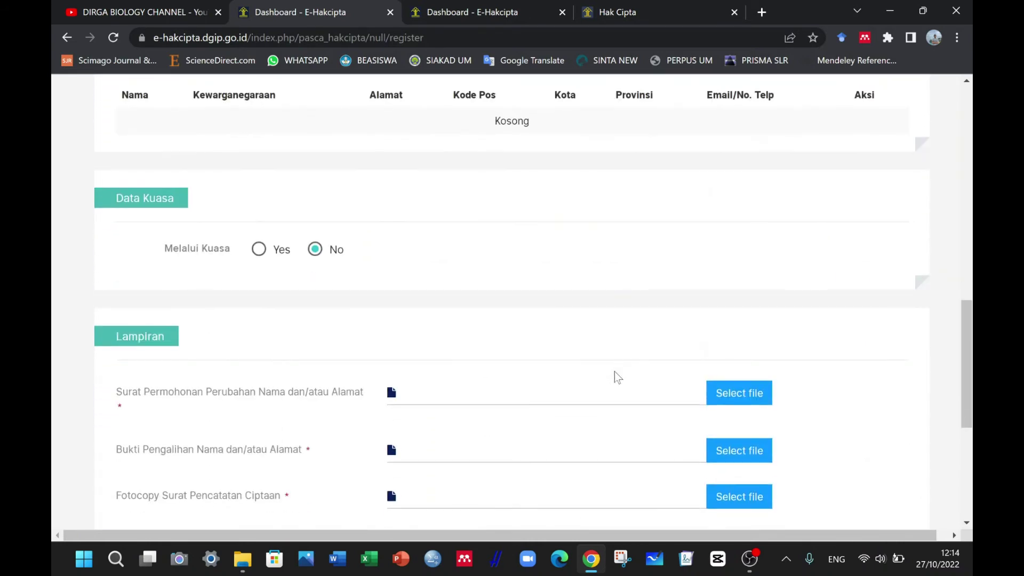
pyautogui.scroll(-1, 614, 372)
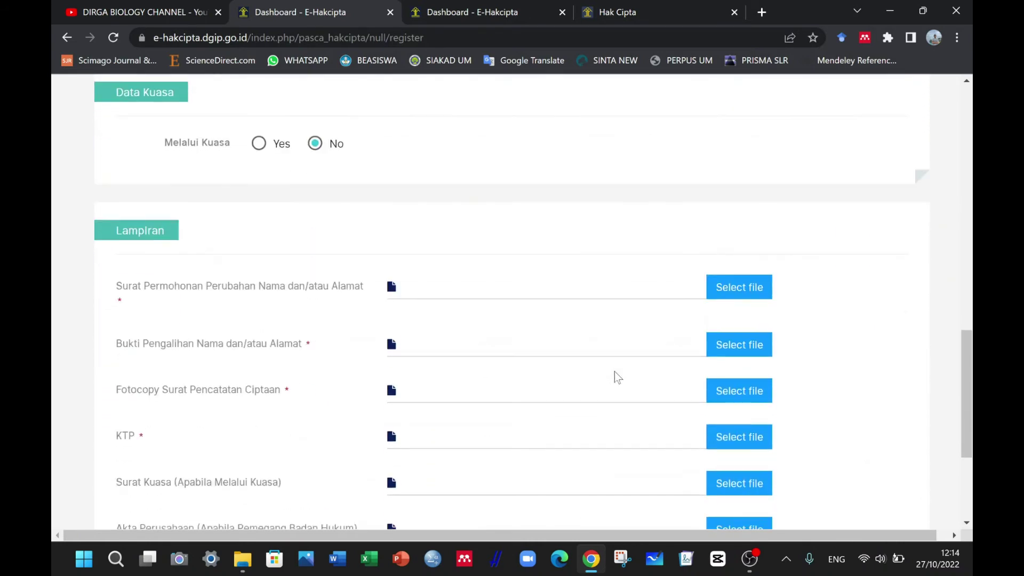
pyautogui.scroll(-1, 533, 338)
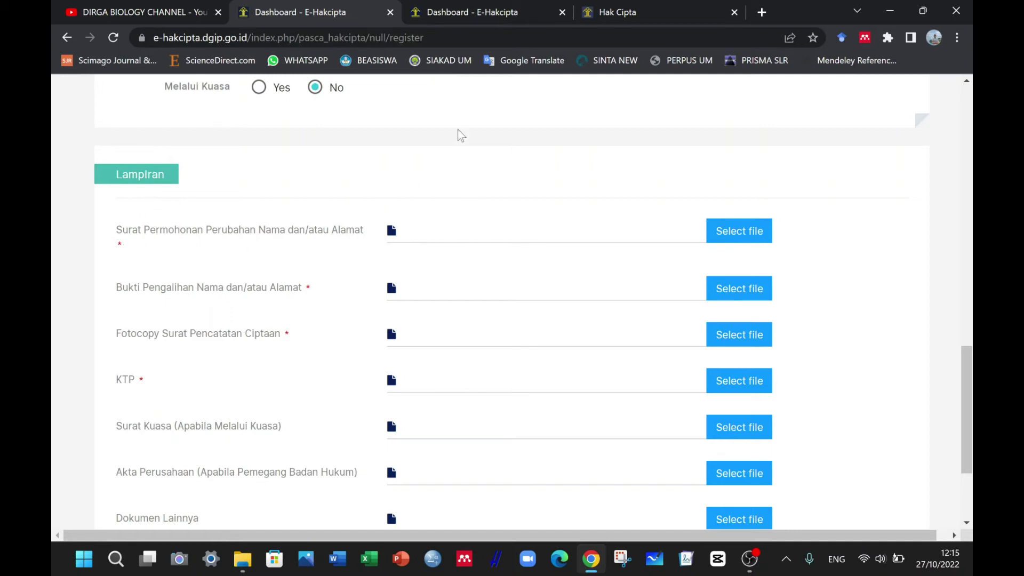
# Check the name and address change letter template on the Formulir dan Format Surat page and return to the form's attachments.
pyautogui.click(533, 8)
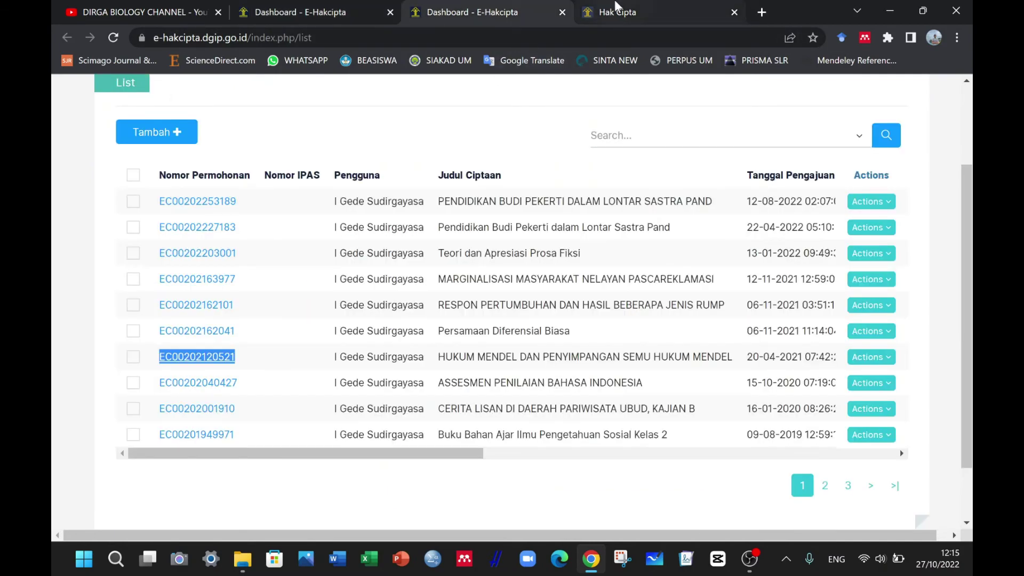
pyautogui.click(616, 7)
pyautogui.scroll(-3, 482, 327)
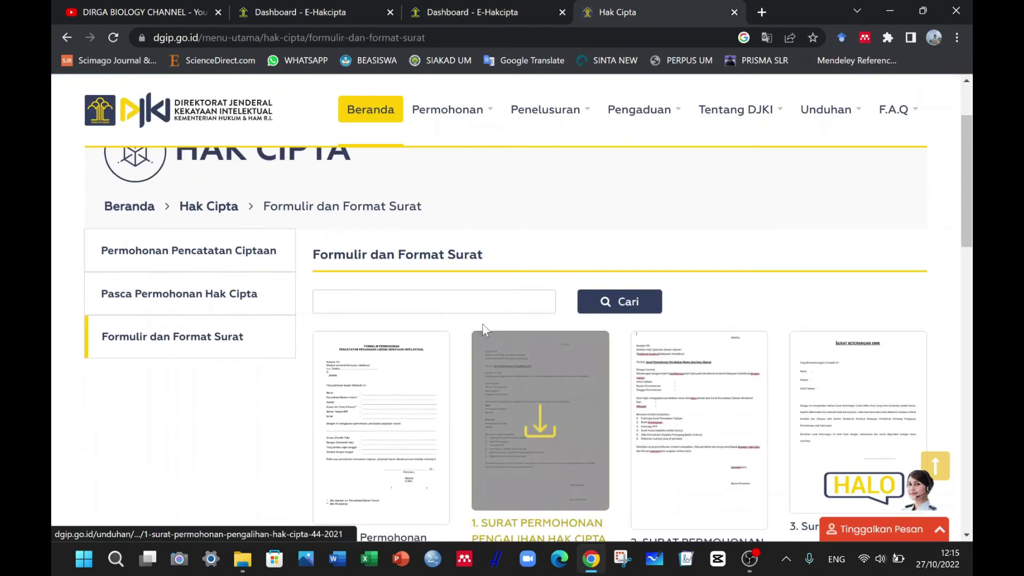
pyautogui.scroll(-1, 482, 323)
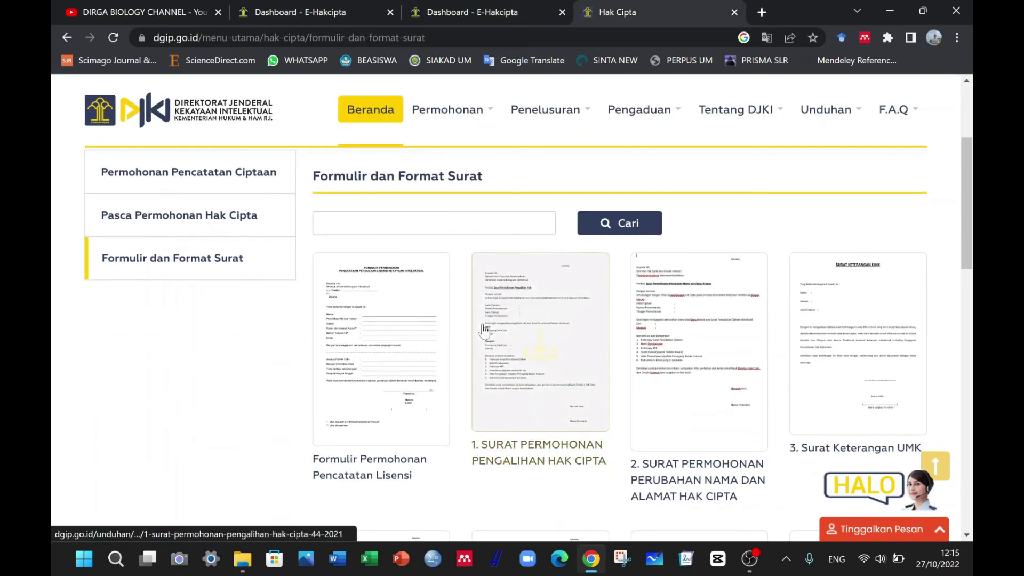
pyautogui.click(289, 6)
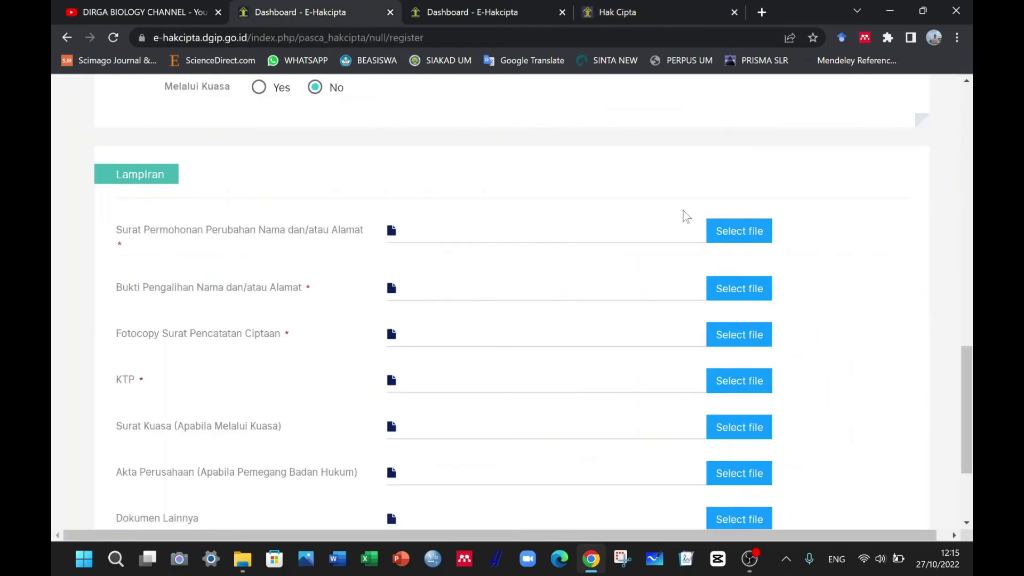
# Check the file selection for the Surat Permohonan Perubahan Nama dan/atau Alamat attachment, close it without choosing a file and review the attachment list.
pyautogui.click(740, 233)
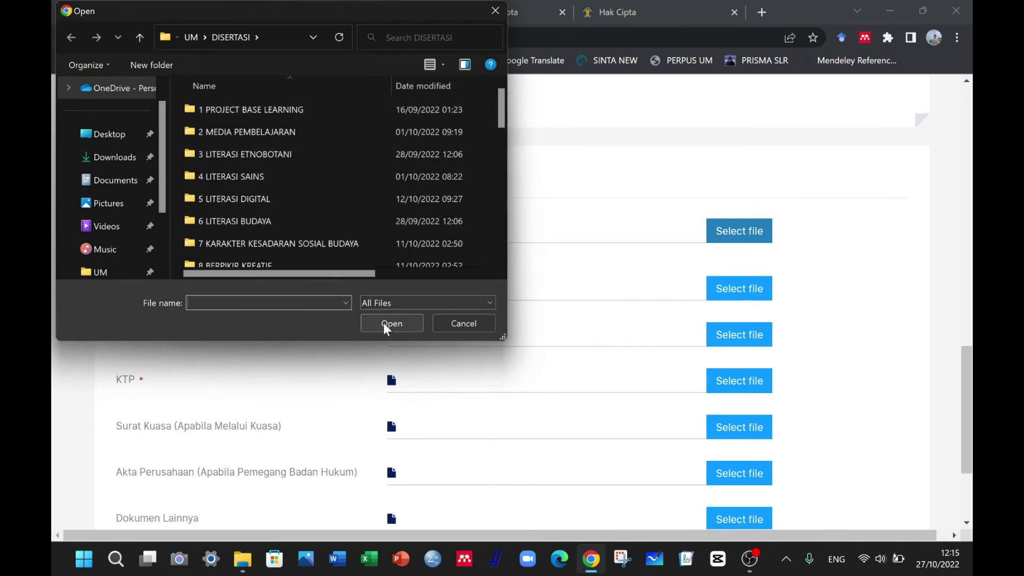
pyautogui.click(494, 10)
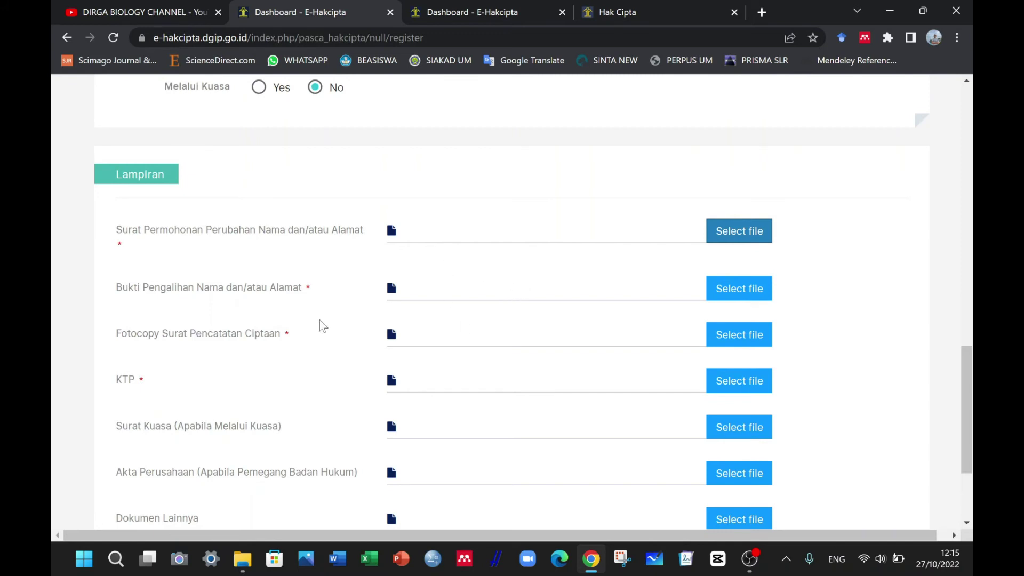
pyautogui.scroll(-1, 322, 326)
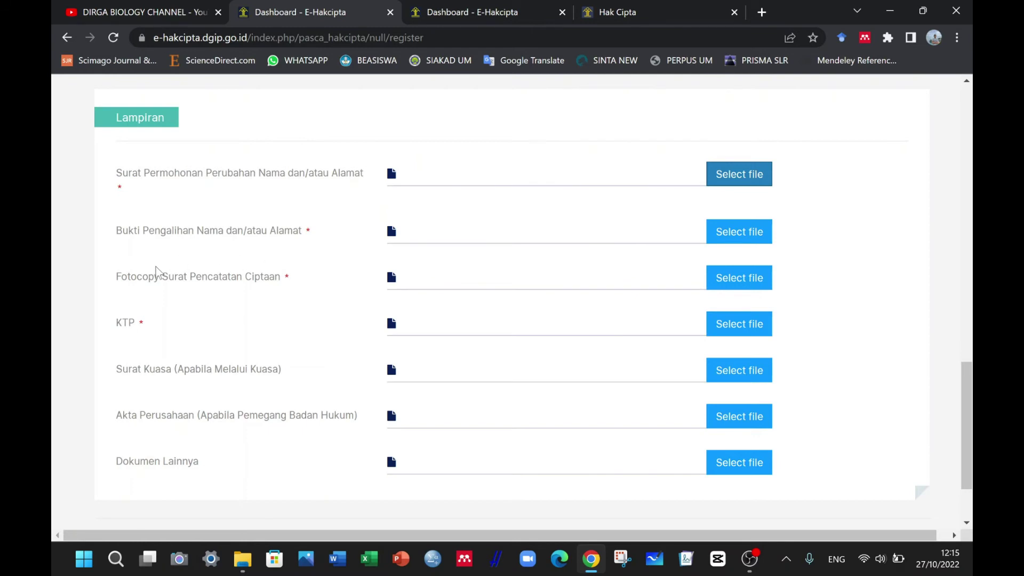
# Open the Hak Cipta list (Daftar Ciptaan) in another new browser tab, keeping the post-registration form open.
pyautogui.click(472, 16)
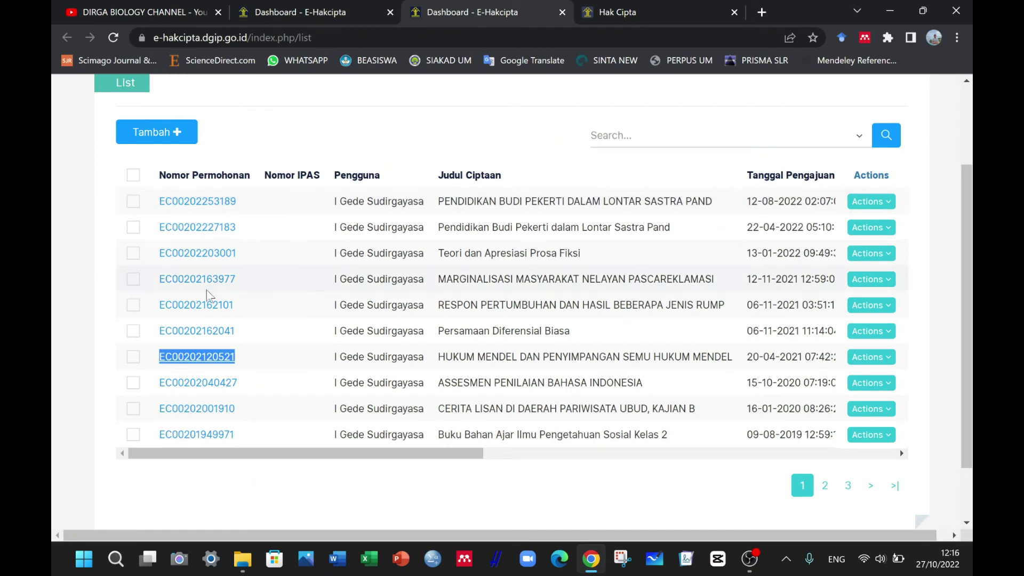
pyautogui.click(312, 15)
pyautogui.scroll(10, 595, 155)
pyautogui.scroll(7, 595, 155)
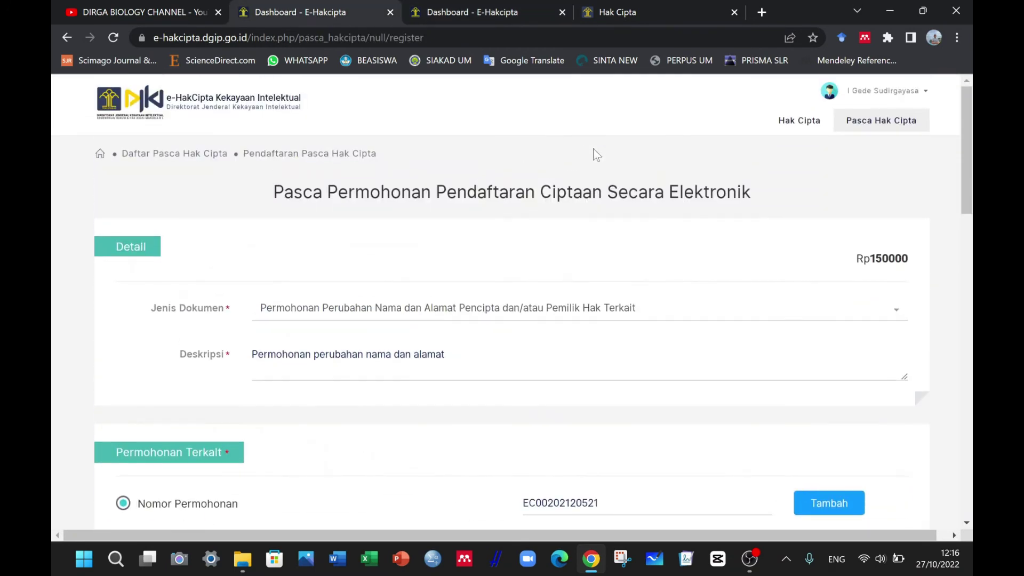
pyautogui.moveTo(797, 121)
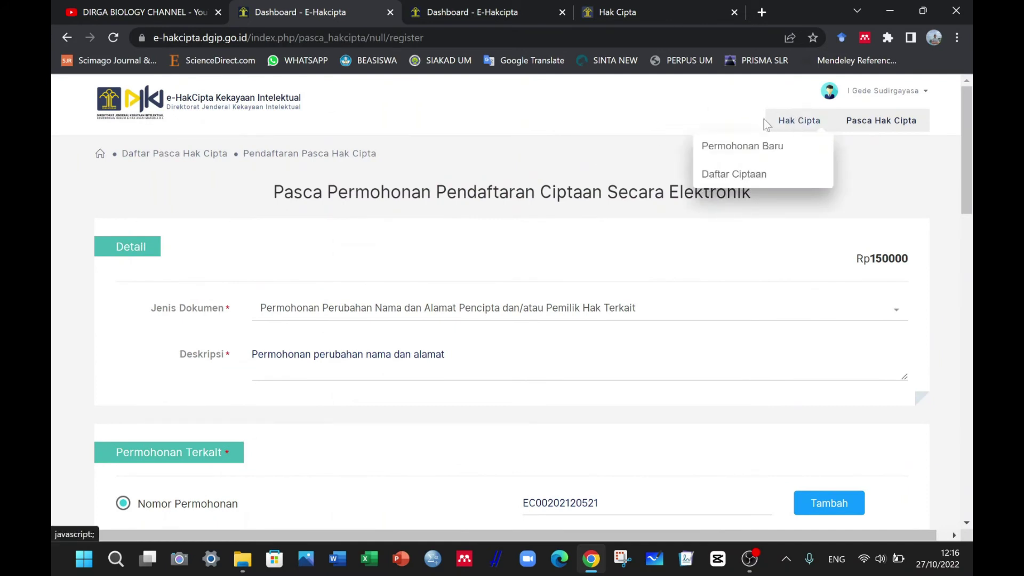
pyautogui.rightClick(780, 177)
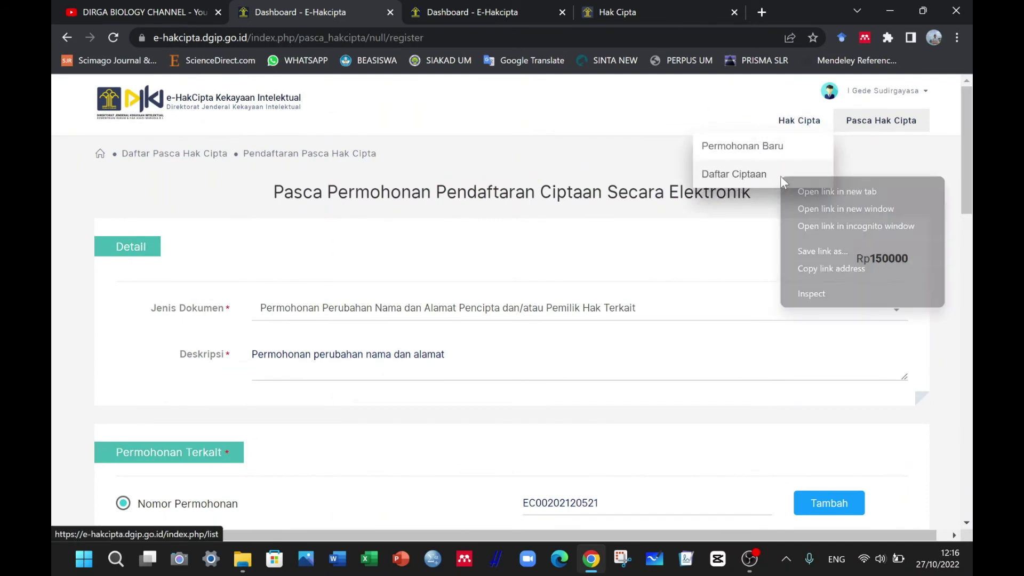
pyautogui.click(846, 192)
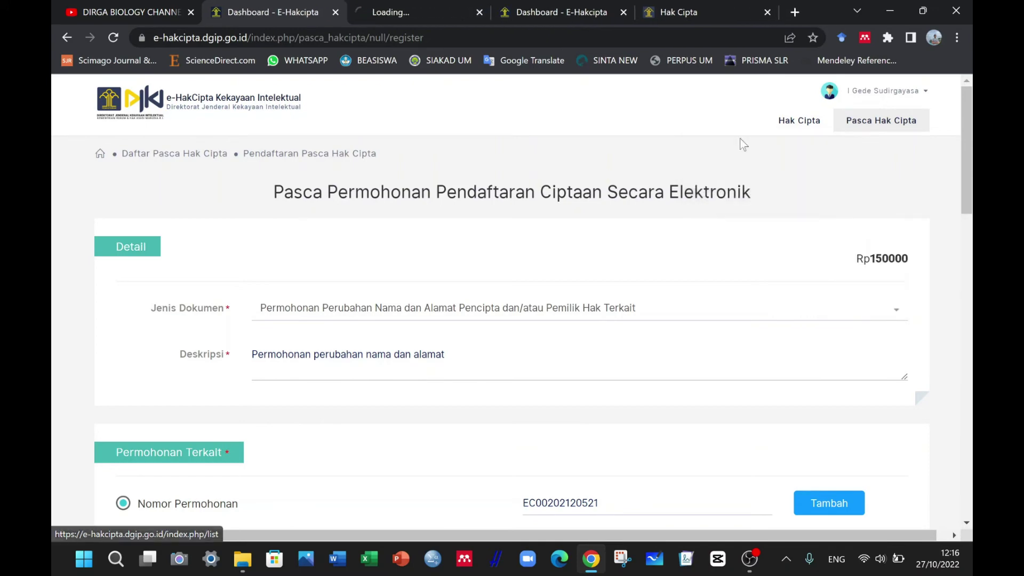
# Open the HUKUM MENDEL DAN PENYIMPANGAN SEMU HUKUM MENDEL record in Daftar Ciptaan and download its certificate.
pyautogui.click(415, 11)
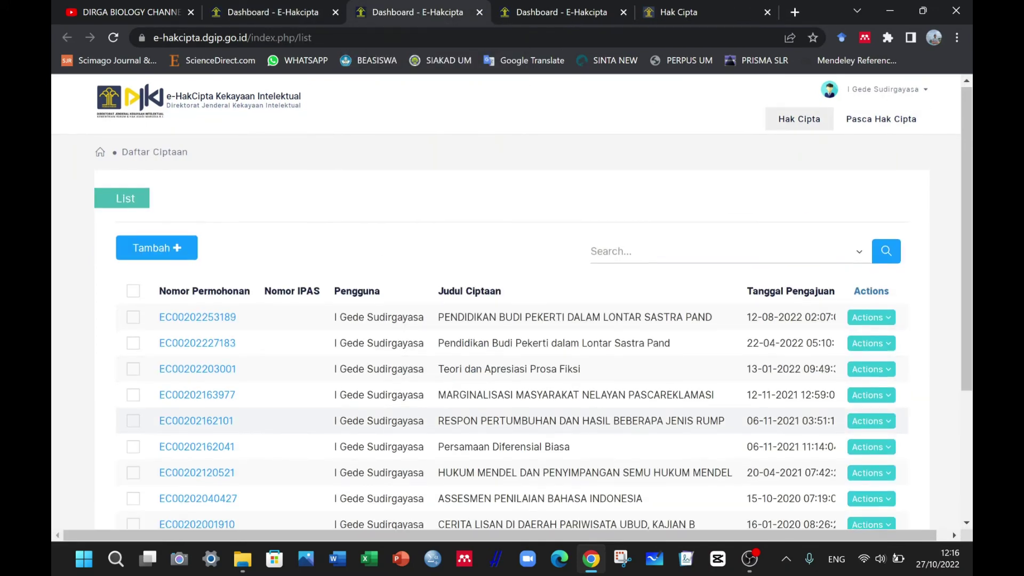
pyautogui.scroll(-2, 438, 413)
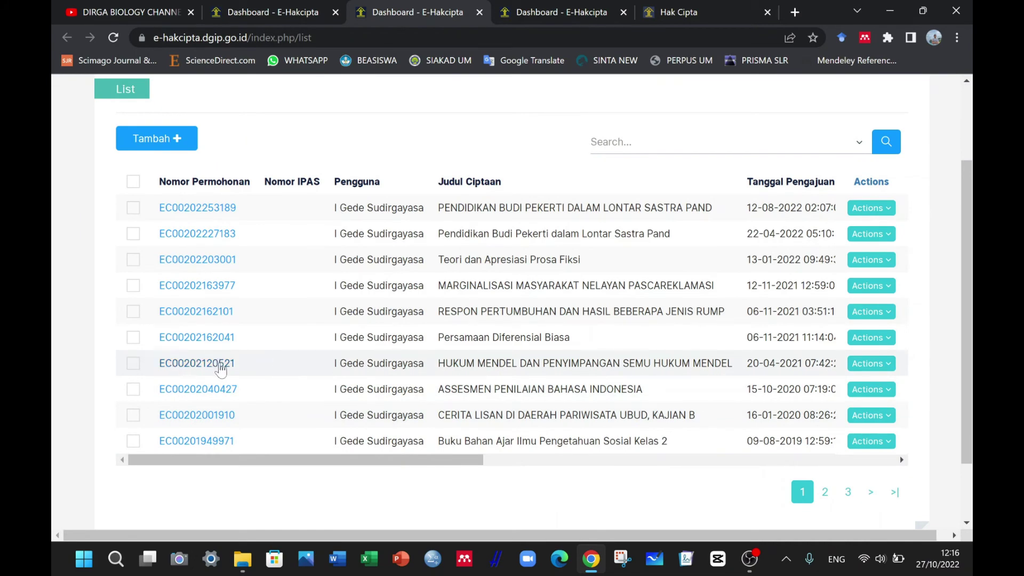
pyautogui.click(219, 367)
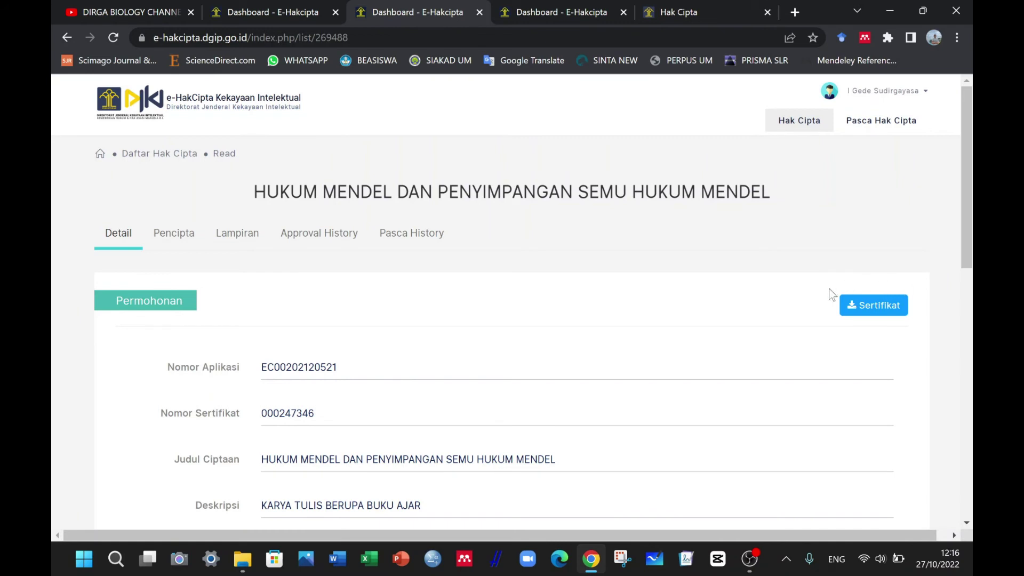
pyautogui.click(876, 306)
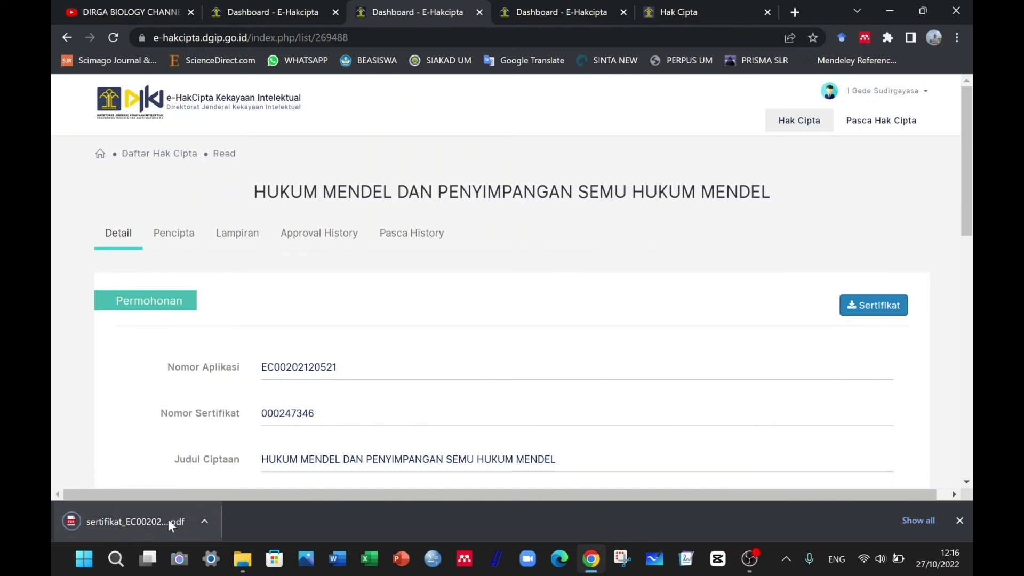
# Return to the post-registration form and review the required attachments and the Submit option at its end.
pyautogui.click(258, 11)
pyautogui.scroll(-20, 312, 385)
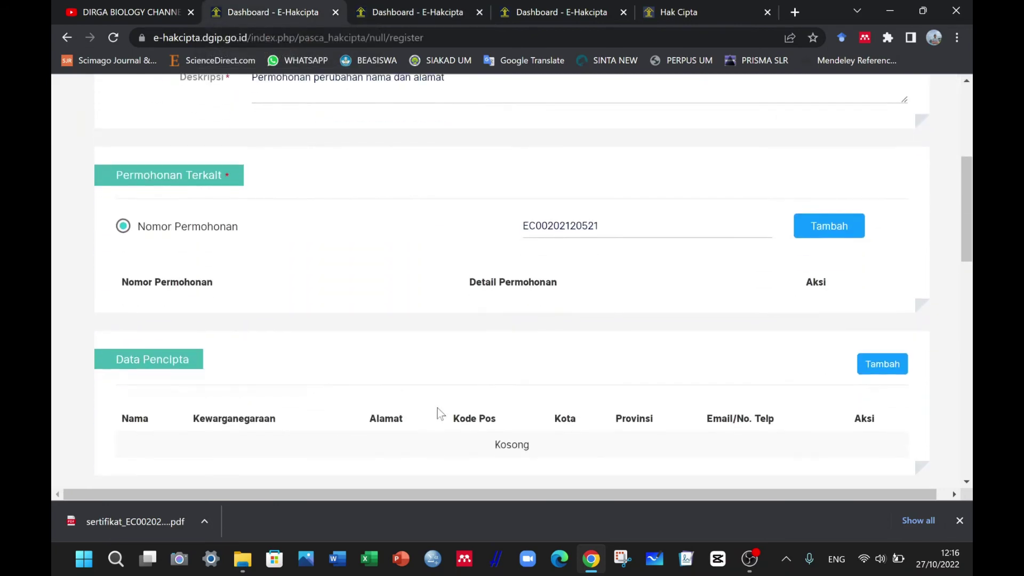
pyautogui.scroll(1, 437, 414)
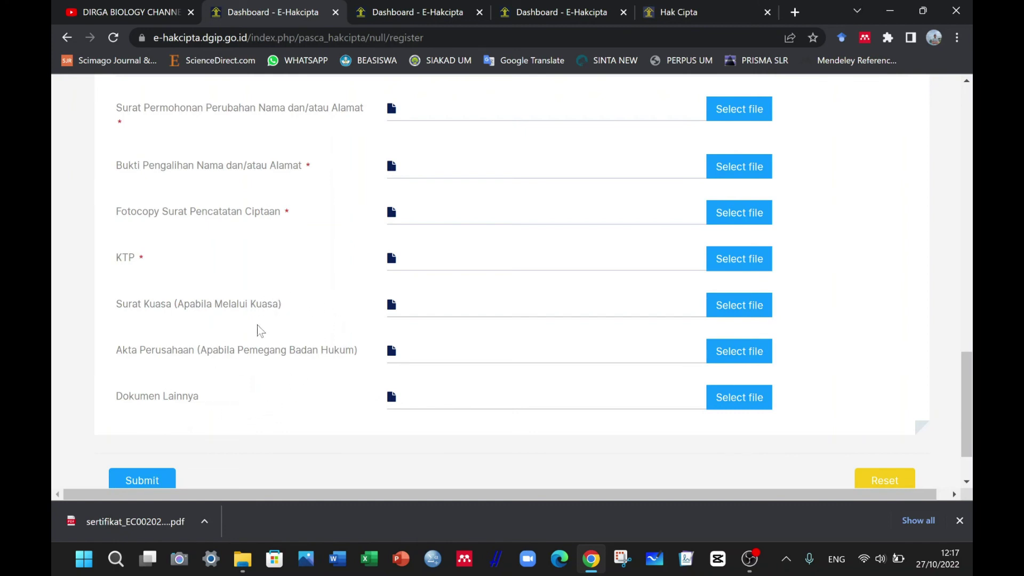
pyautogui.scroll(1, 316, 229)
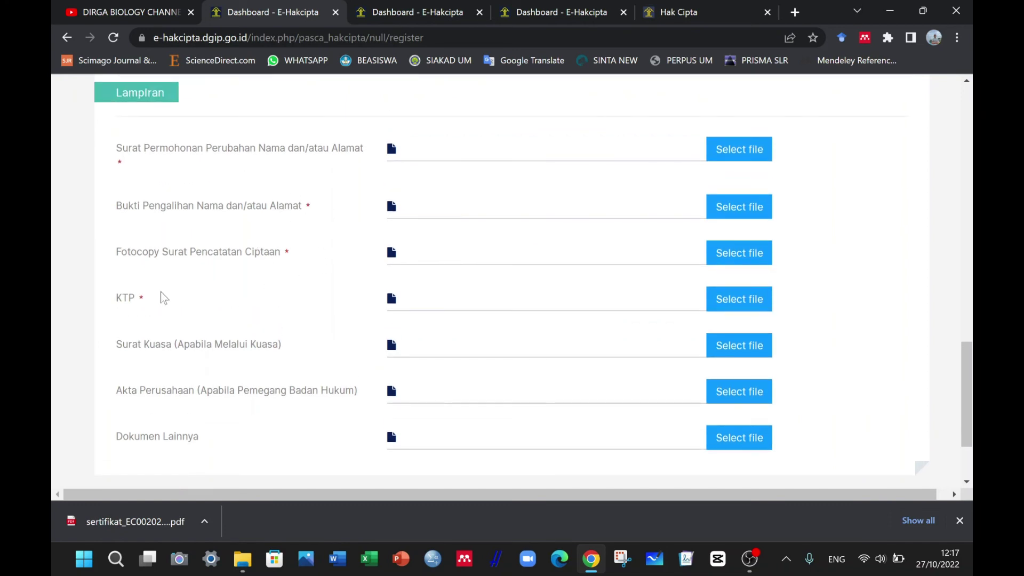
pyautogui.scroll(-1, 529, 308)
pyautogui.scroll(-2, 529, 307)
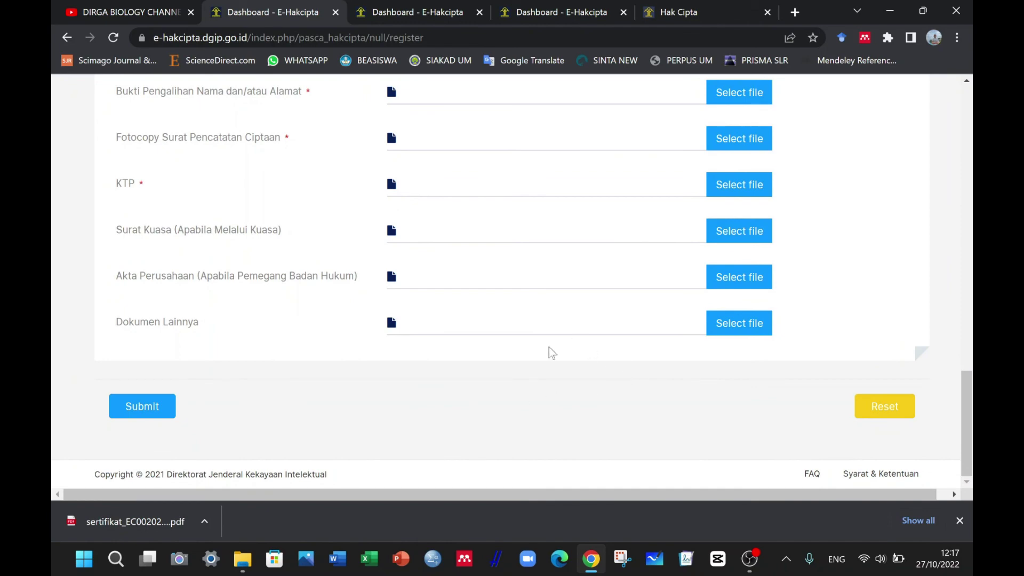
# Recheck the post-registration form from its attachments up to the Detail section and open the Daftar Pasca Ciptaan list.
pyautogui.scroll(15, 499, 375)
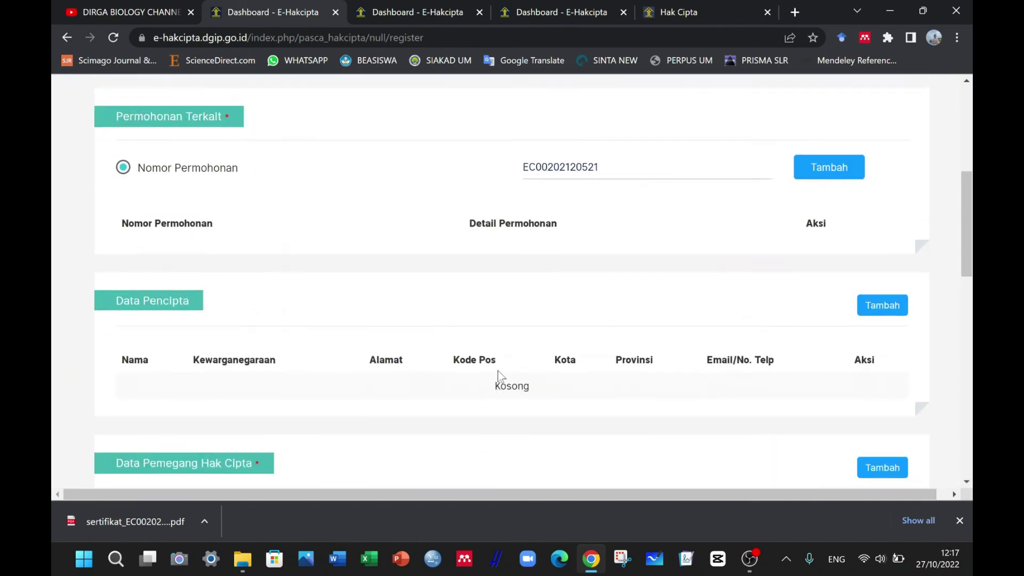
pyautogui.scroll(-15, 499, 374)
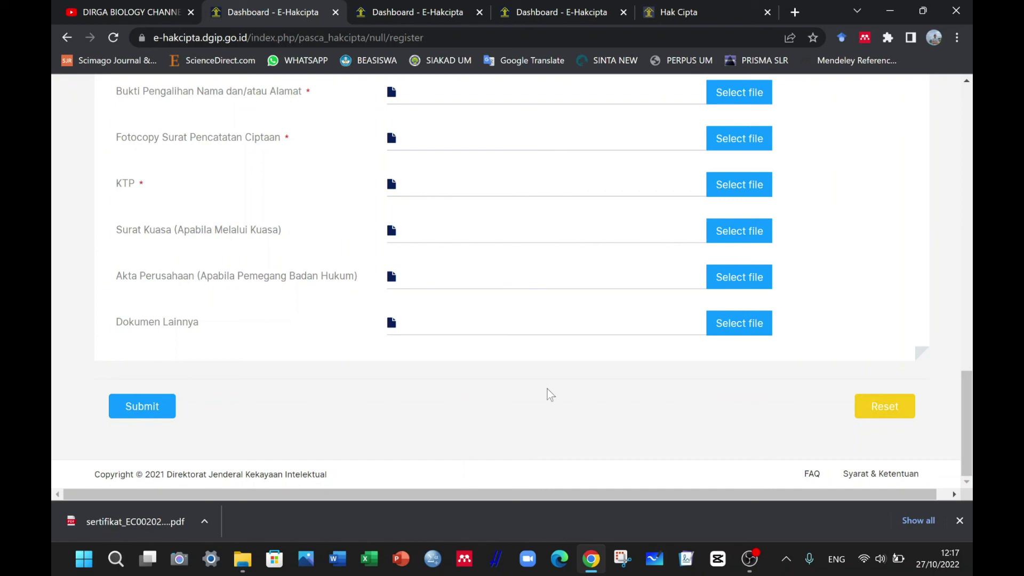
pyautogui.scroll(15, 642, 398)
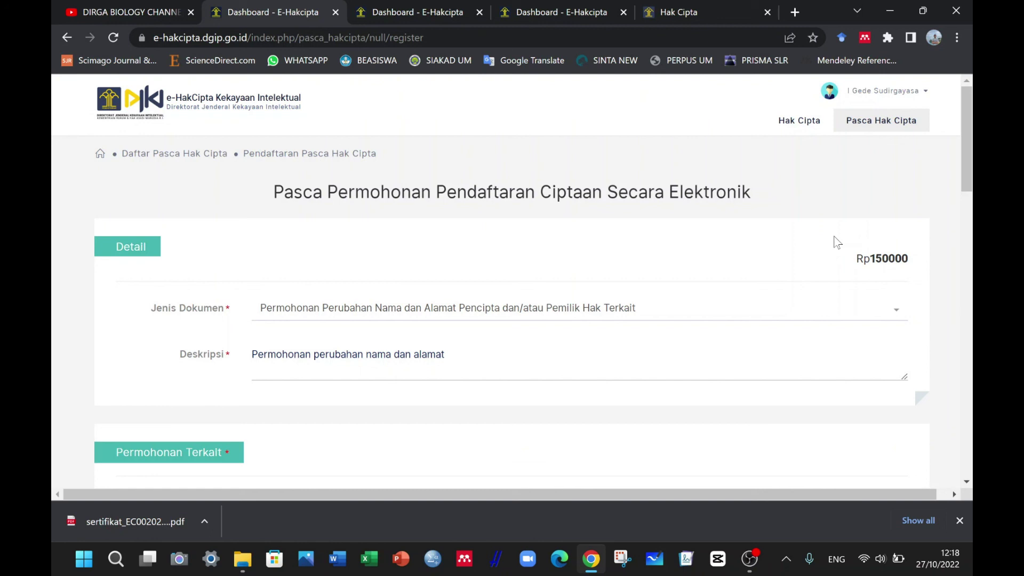
pyautogui.moveTo(887, 124)
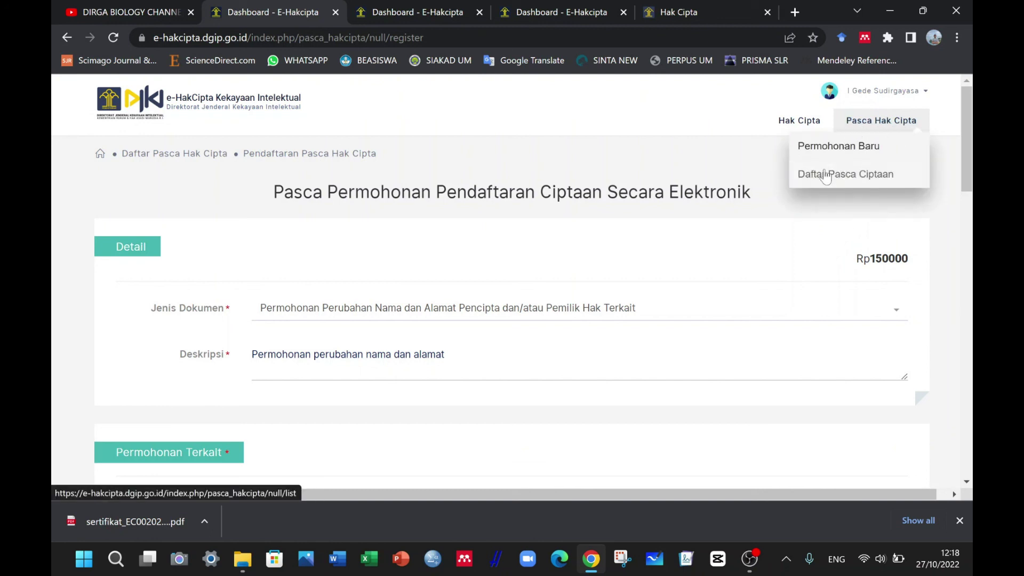
pyautogui.click(862, 176)
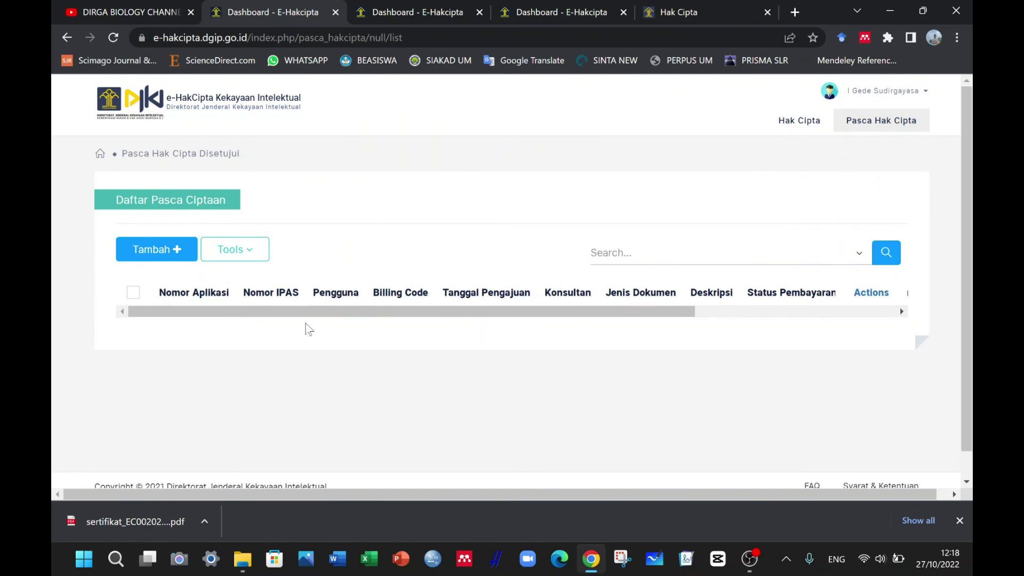
# View the Hak Cipta list by going back from the HUKUM MENDEL record in its browser tab, and return to Daftar Pasca Ciptaan.
pyautogui.click(406, 6)
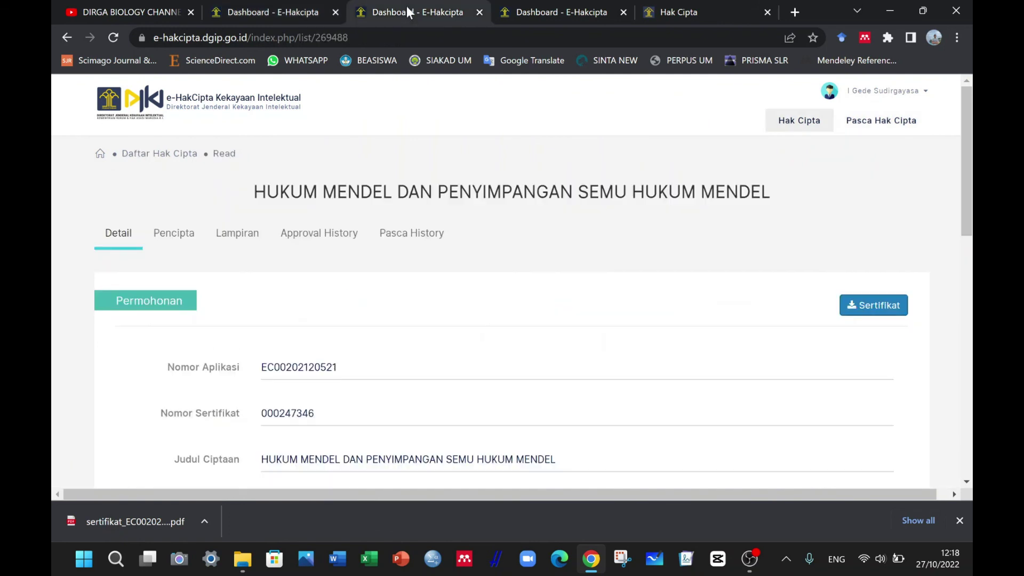
pyautogui.click(65, 35)
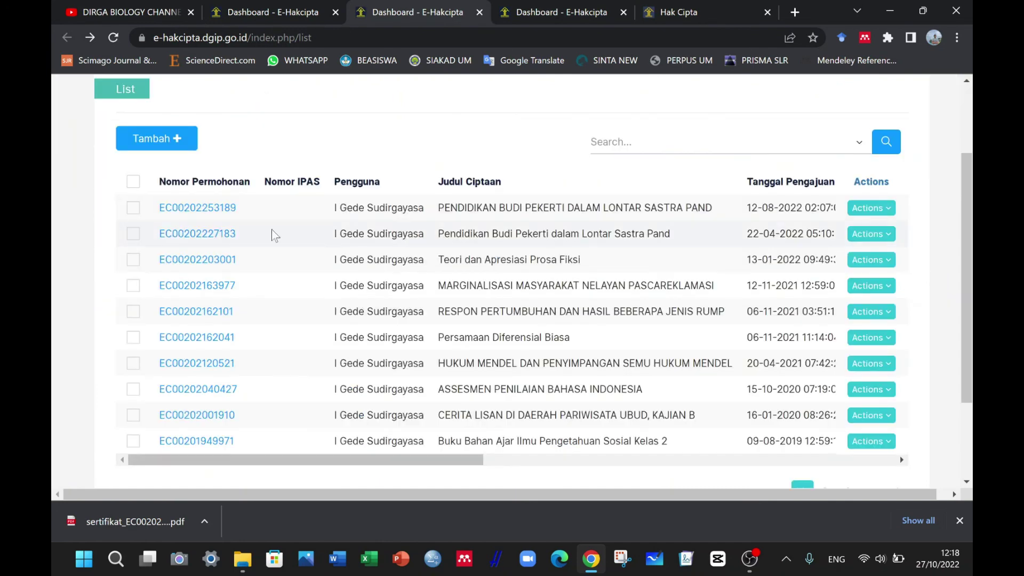
pyautogui.click(298, 12)
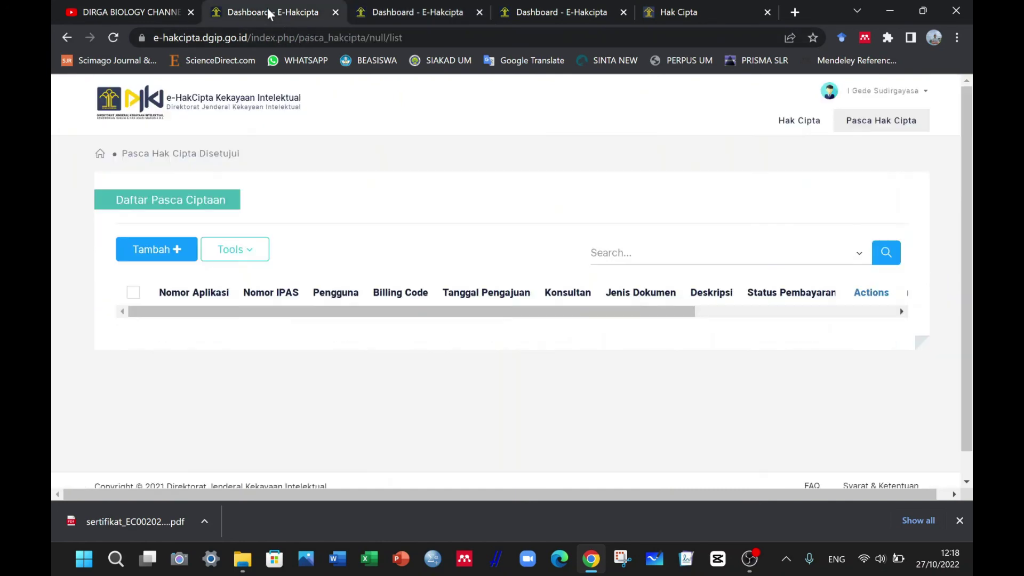